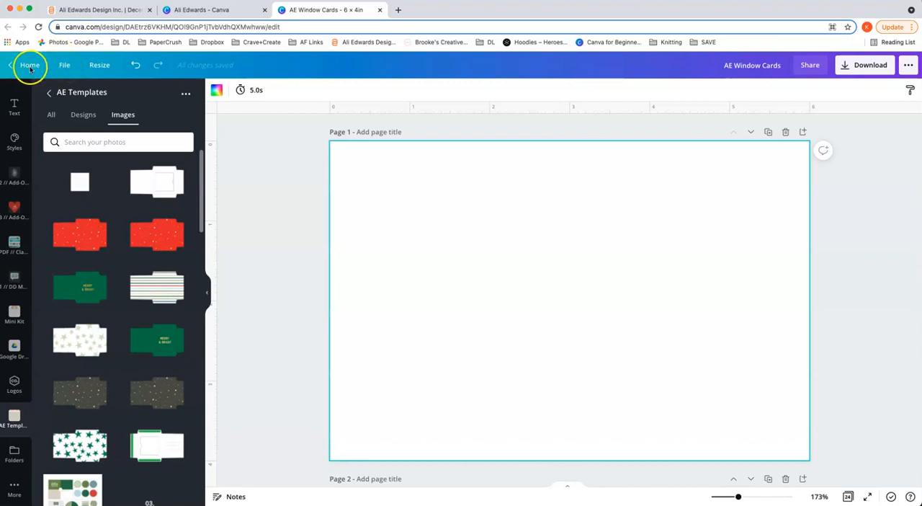
# Step: Show the page guides and hide them again
pyautogui.click(71, 68)
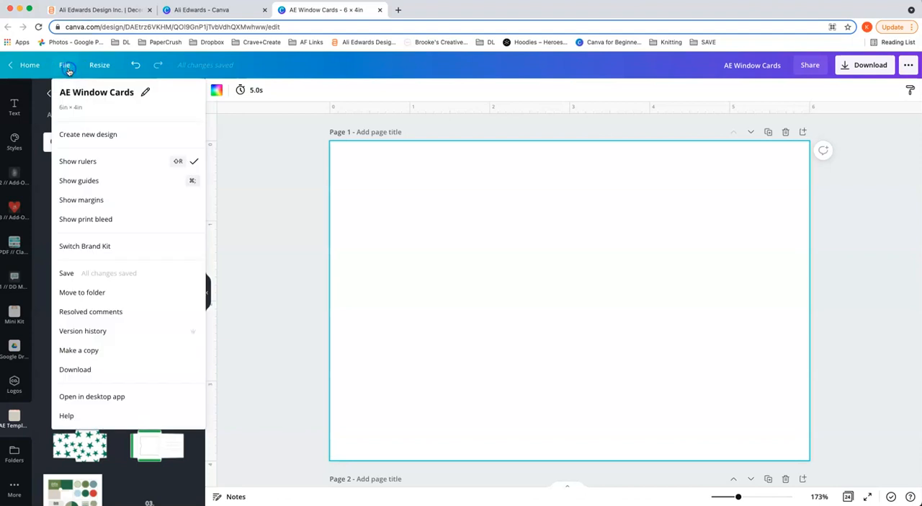
pyautogui.click(109, 184)
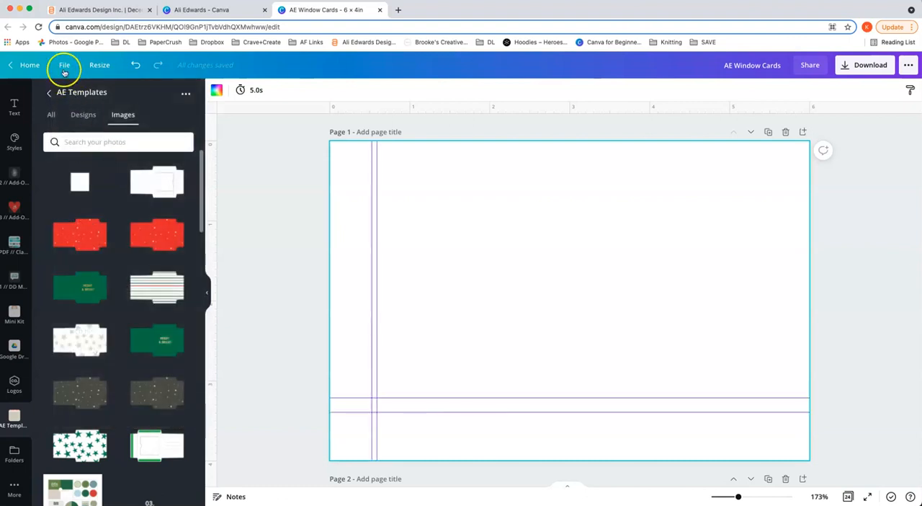
pyautogui.click(64, 64)
pyautogui.click(89, 181)
# Step: Hide the rulers around the page and show them again
pyautogui.click(62, 74)
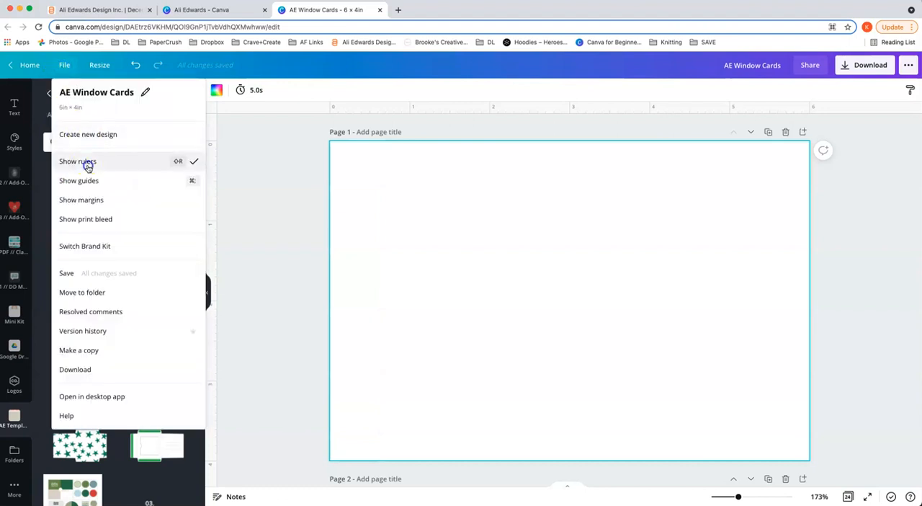
pyautogui.click(88, 160)
pyautogui.click(64, 65)
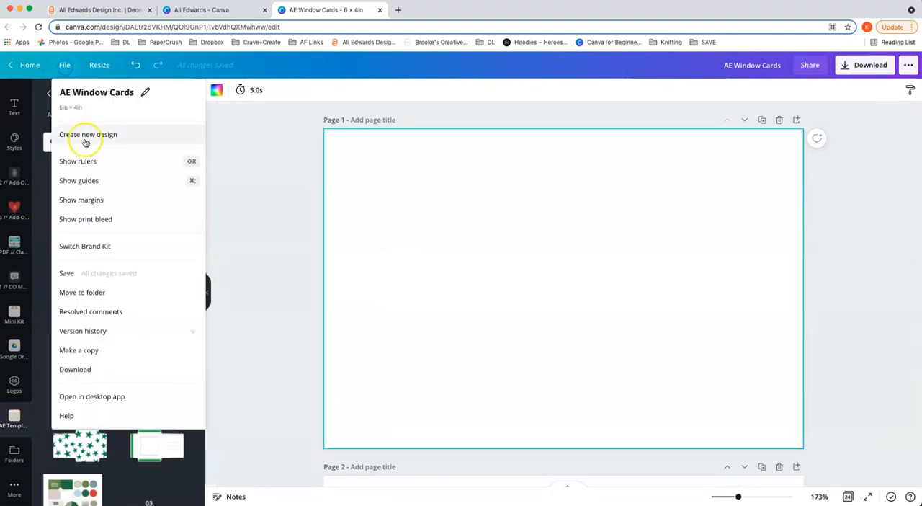
pyautogui.click(85, 160)
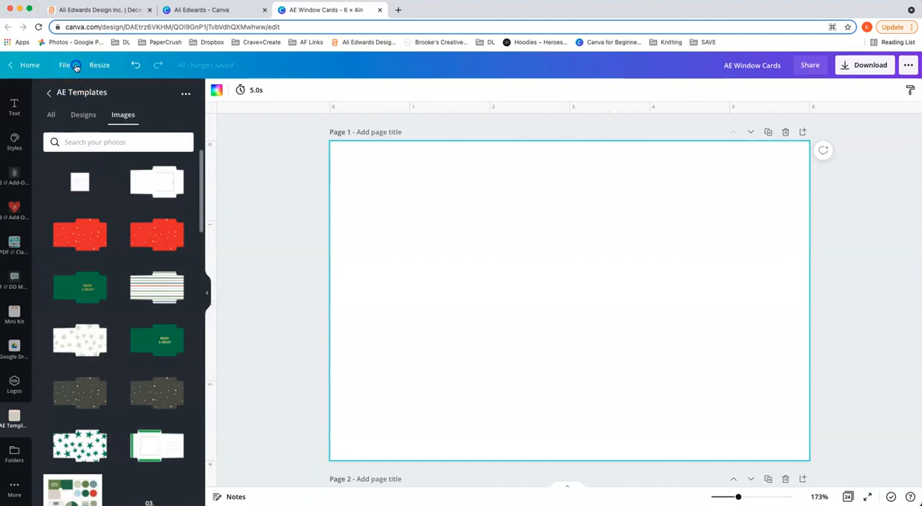
pyautogui.click(75, 65)
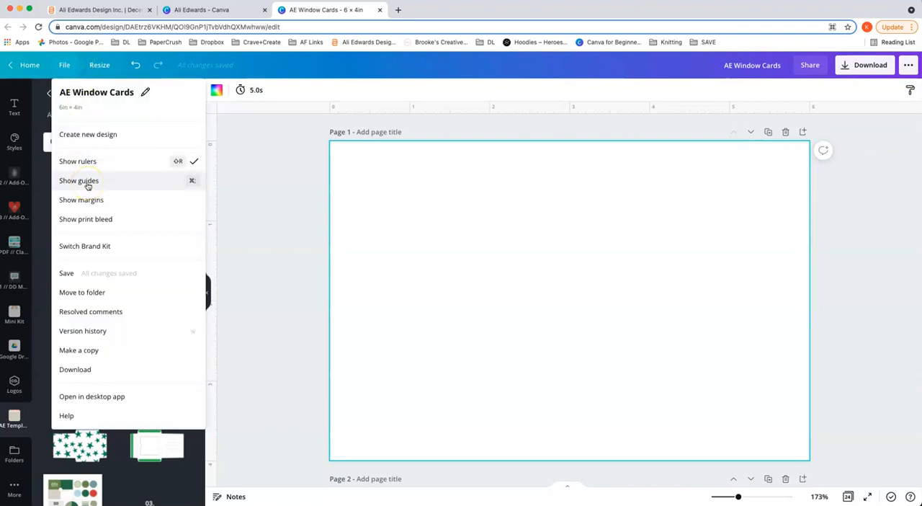
pyautogui.click(233, 177)
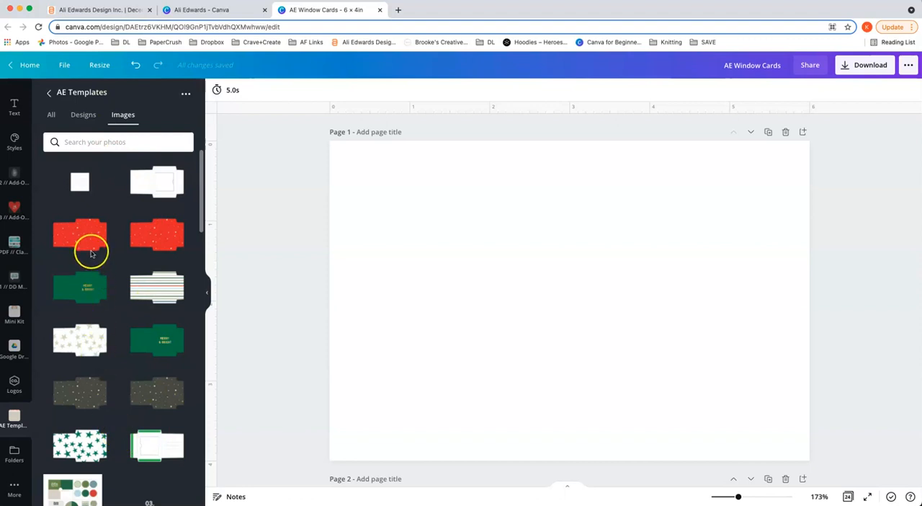
# Step: Place the green Merry & Bright envelope image with plain gold lettering on page 1
pyautogui.click(89, 288)
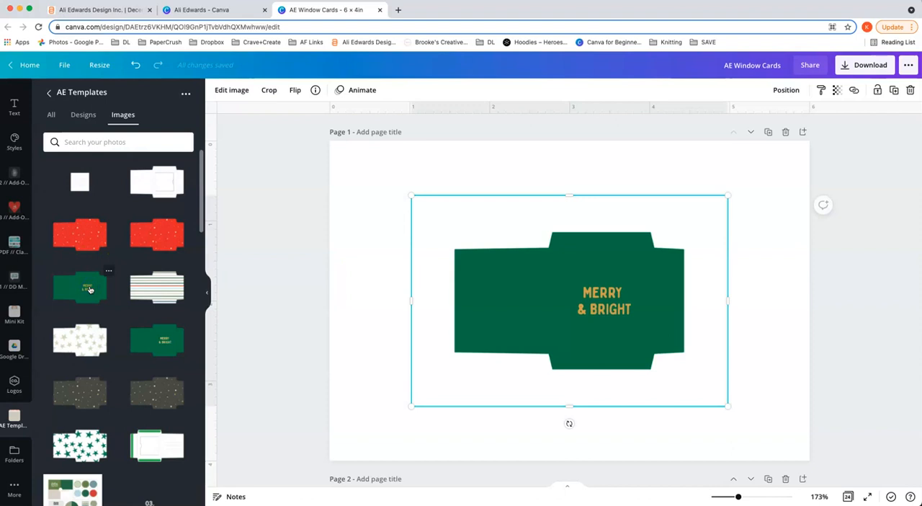
# Step: Try the second green Merry & Bright envelope version below the first one for comparison, and delete it
pyautogui.click(160, 341)
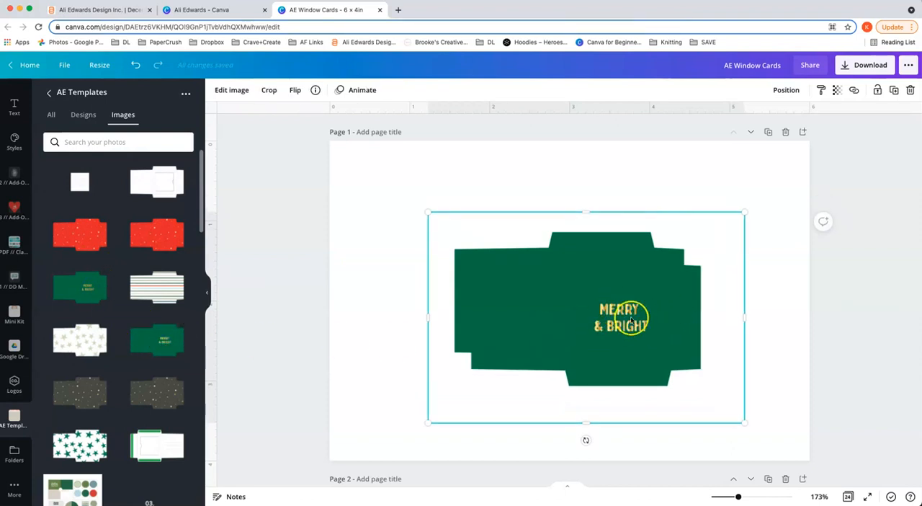
pyautogui.moveTo(655, 325); pyautogui.dragTo(676, 391)
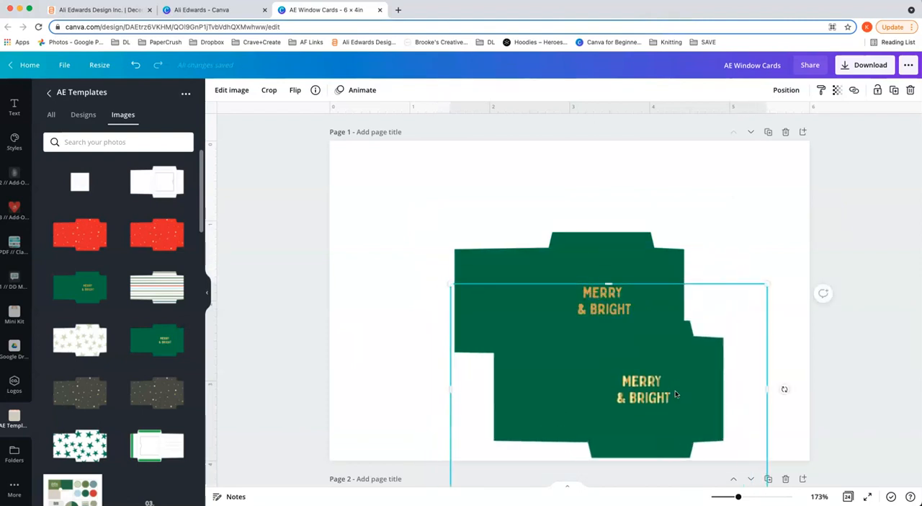
pyautogui.press('Delete')
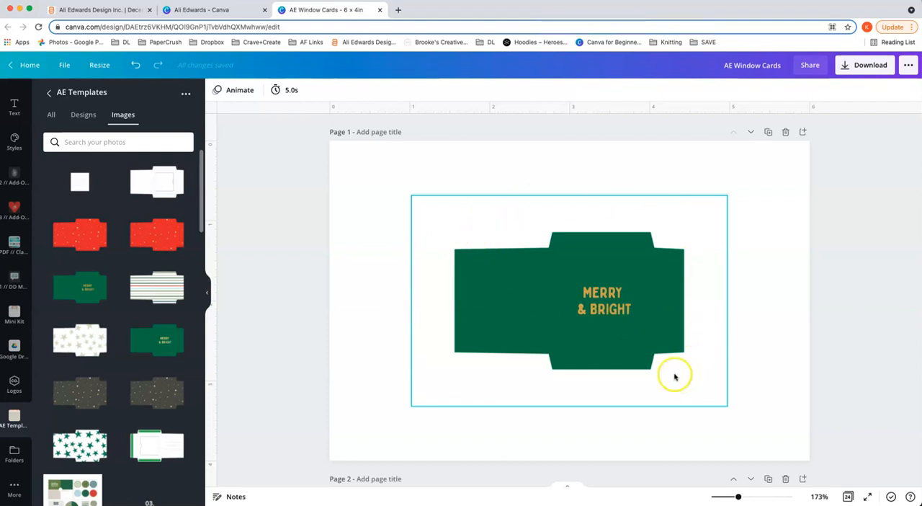
# Step: Reposition the green envelope image and enlarge it to span the full width of the 6 × 4 in page
pyautogui.moveTo(553, 296); pyautogui.dragTo(526, 209)
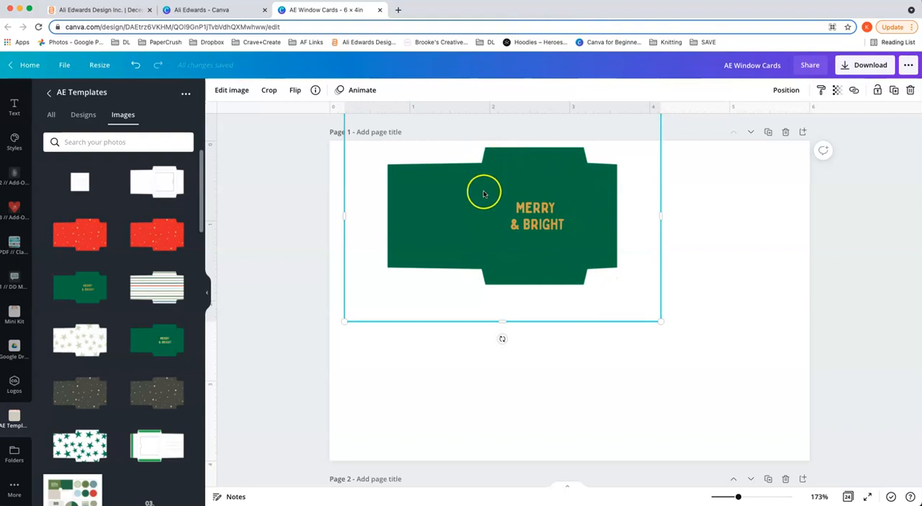
pyautogui.moveTo(518, 240); pyautogui.dragTo(578, 322)
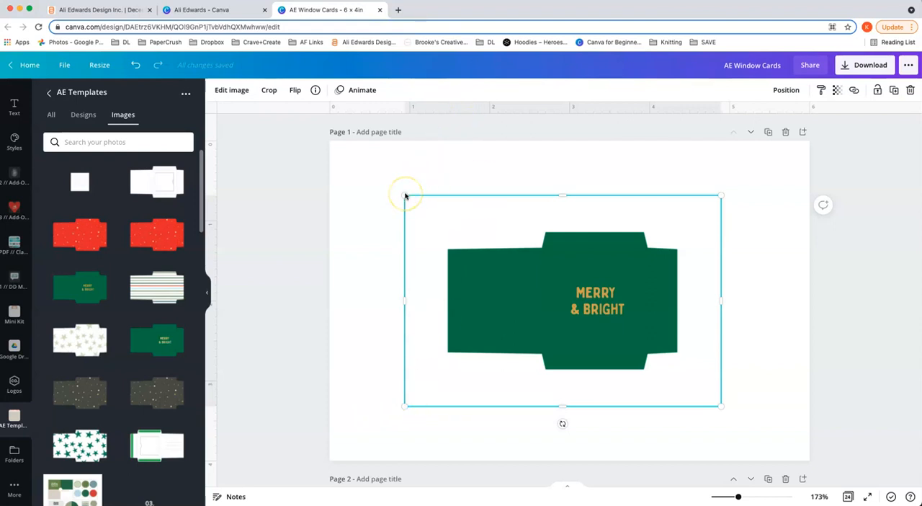
pyautogui.moveTo(404, 195); pyautogui.dragTo(371, 171)
pyautogui.moveTo(339, 147); pyautogui.dragTo(328, 142)
pyautogui.moveTo(723, 405); pyautogui.dragTo(819, 454)
pyautogui.moveTo(749, 448); pyautogui.dragTo(749, 438)
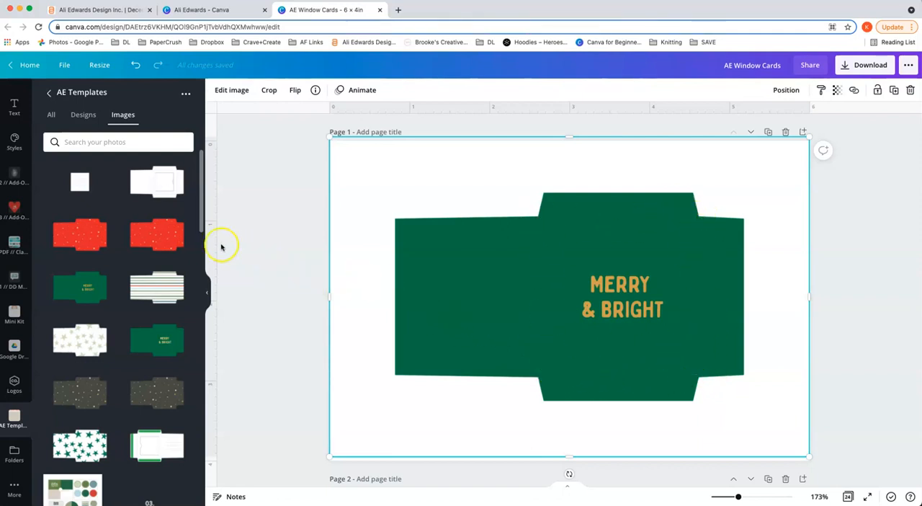
# Step: Add vertical guides at both sides of the envelope's centre panel and a horizontal guide along its upper fold
pyautogui.moveTo(219, 244); pyautogui.dragTo(538, 243)
pyautogui.moveTo(369, 309); pyautogui.dragTo(378, 346)
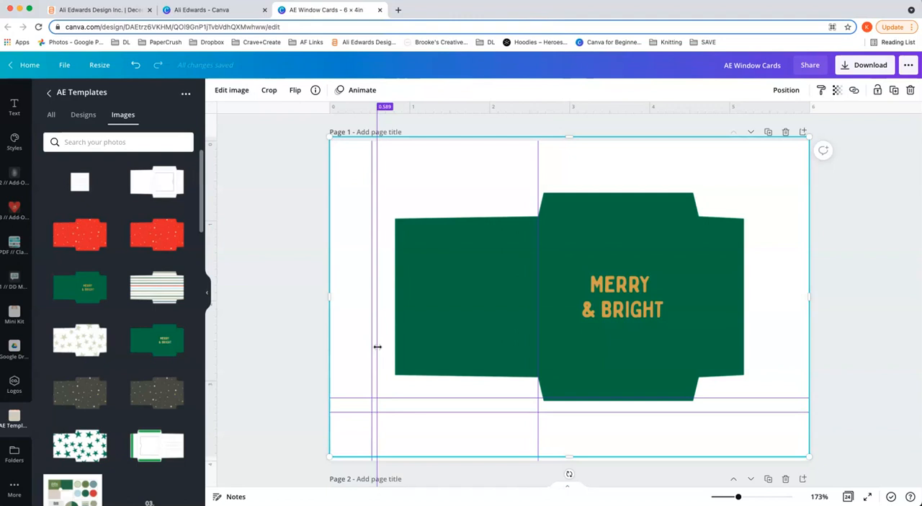
pyautogui.moveTo(378, 347); pyautogui.dragTo(378, 347)
pyautogui.moveTo(603, 118); pyautogui.dragTo(600, 216)
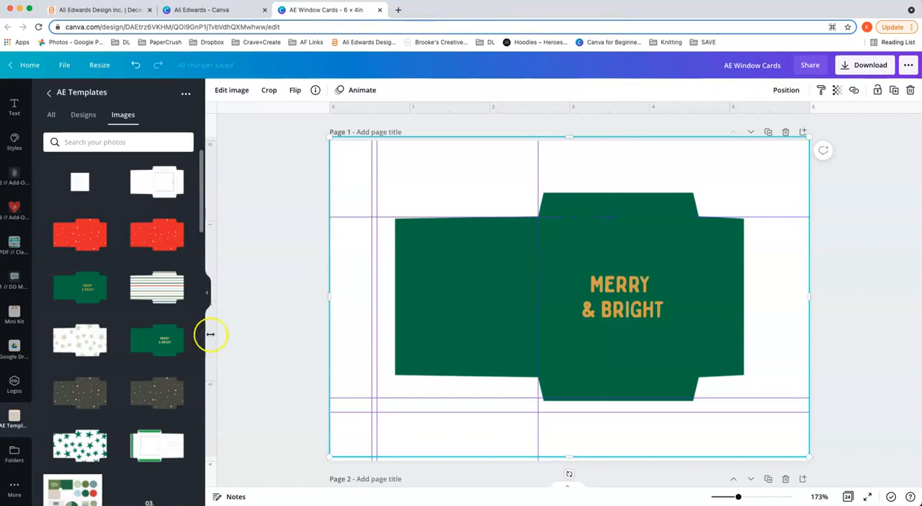
pyautogui.moveTo(215, 330); pyautogui.dragTo(697, 317)
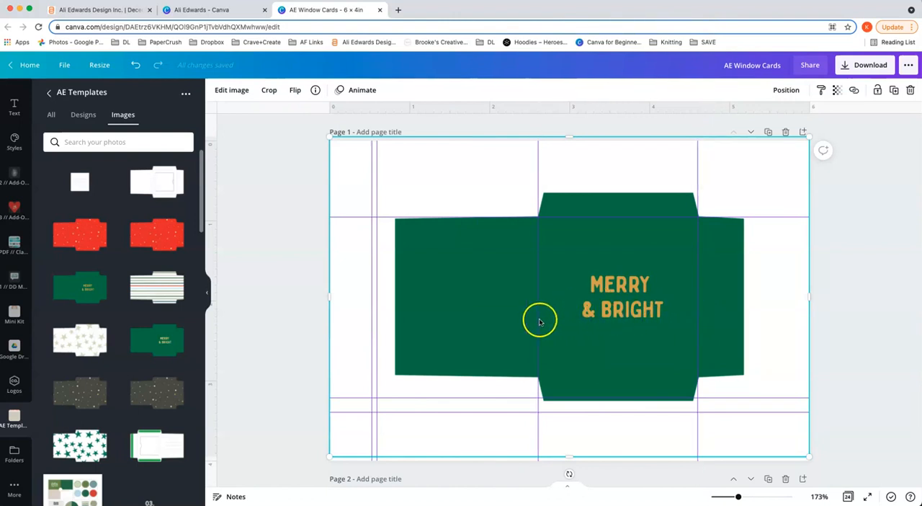
# Step: Move the two centre-panel vertical guides to about 2 and 4 in and align the envelope's centre panel between them
pyautogui.moveTo(538, 319); pyautogui.dragTo(488, 321)
pyautogui.moveTo(687, 323); pyautogui.dragTo(650, 322)
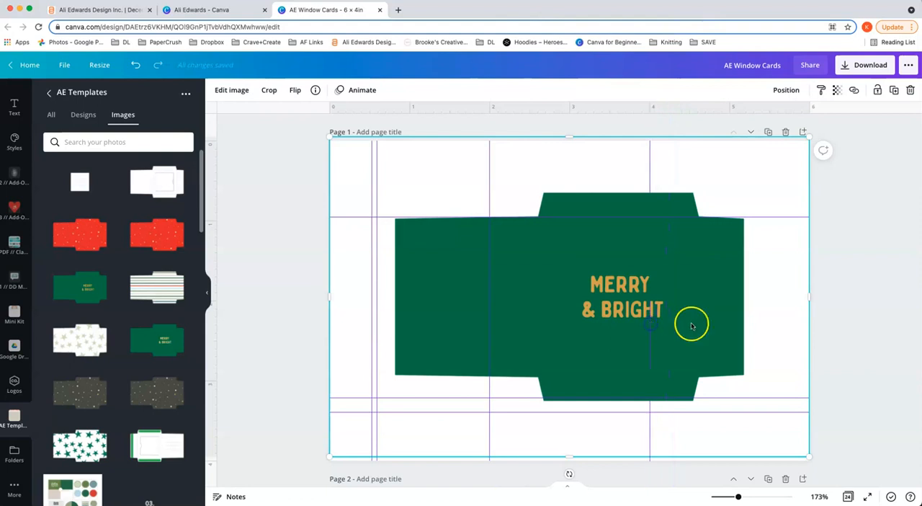
pyautogui.moveTo(718, 322); pyautogui.dragTo(672, 327)
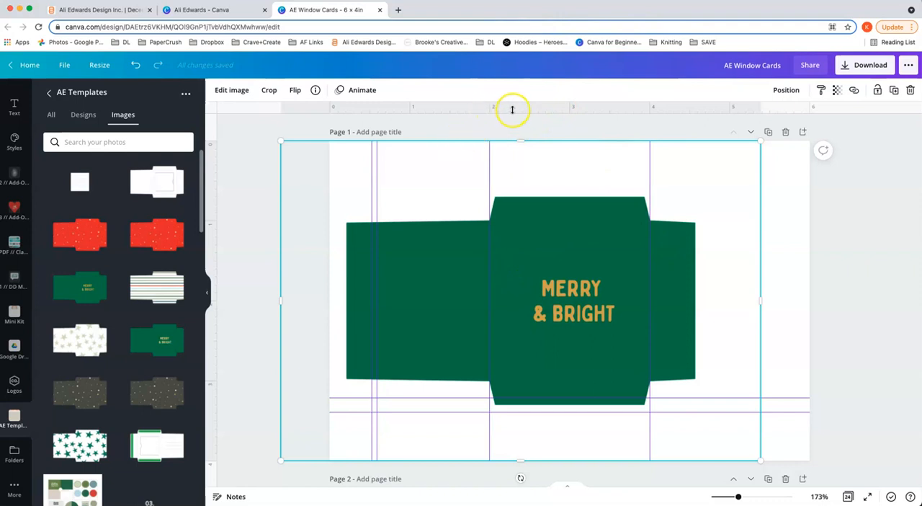
# Step: Add horizontal guides along the centre panel's upper and lower folds, at about 1 and 3 in
pyautogui.moveTo(519, 123); pyautogui.dragTo(523, 221)
pyautogui.moveTo(533, 113); pyautogui.dragTo(527, 380)
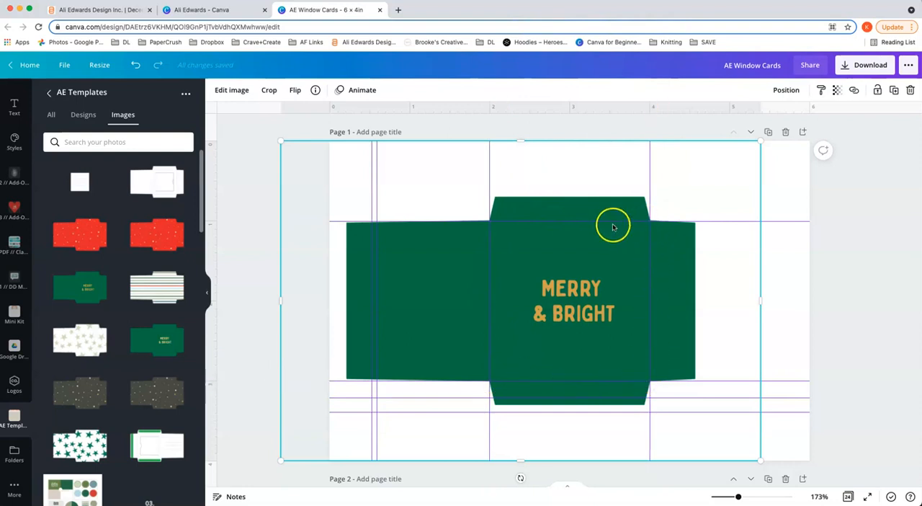
# Step: Remove the four guides around the envelope's centre panel and move the image back so it fills the page
pyautogui.moveTo(493, 223); pyautogui.dragTo(464, 86)
pyautogui.moveTo(457, 381); pyautogui.dragTo(457, 493)
pyautogui.moveTo(479, 265); pyautogui.dragTo(268, 273)
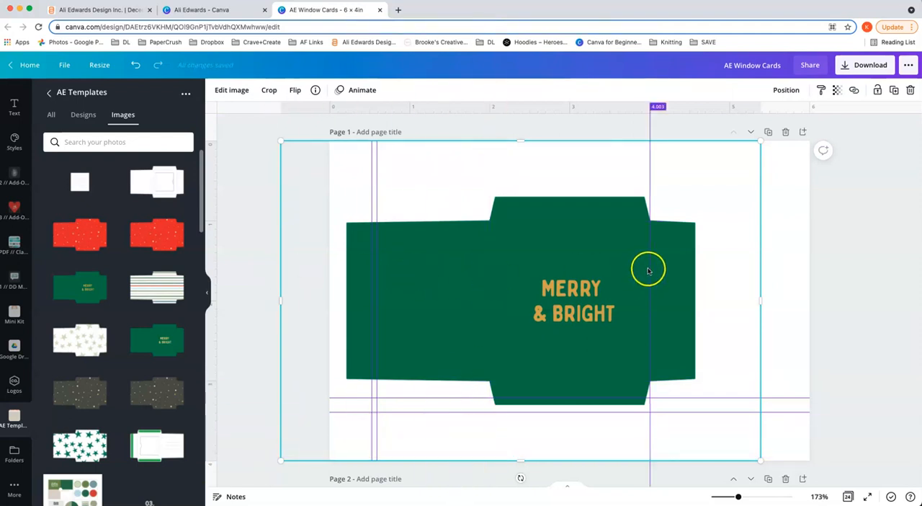
pyautogui.moveTo(648, 270); pyautogui.dragTo(866, 268)
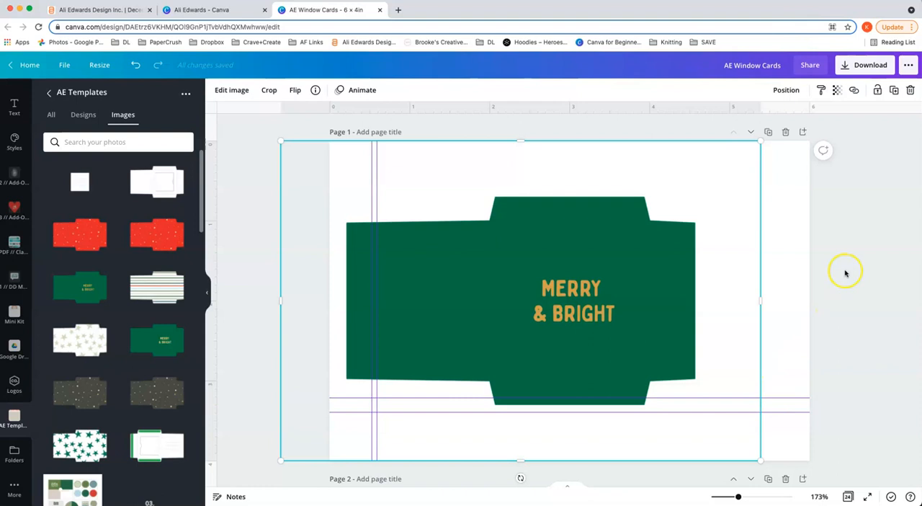
pyautogui.moveTo(533, 275); pyautogui.dragTo(583, 275)
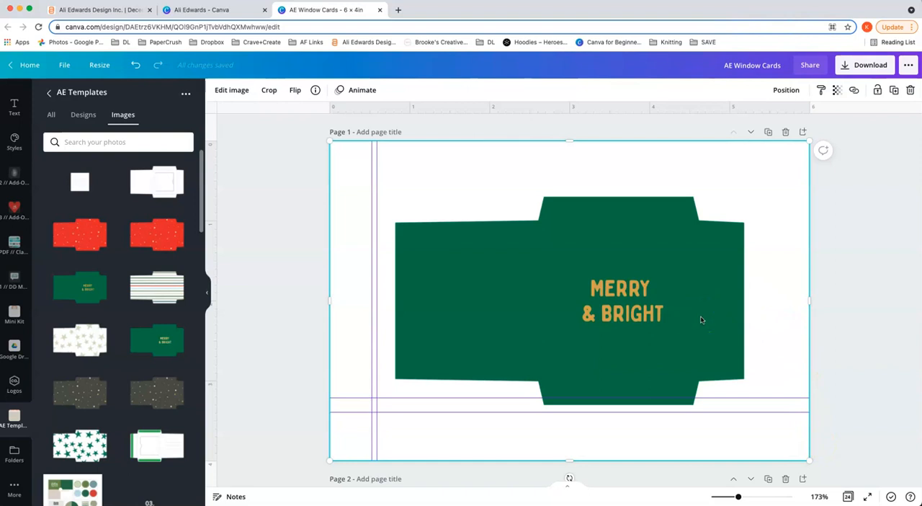
pyautogui.moveTo(701, 318); pyautogui.dragTo(697, 317)
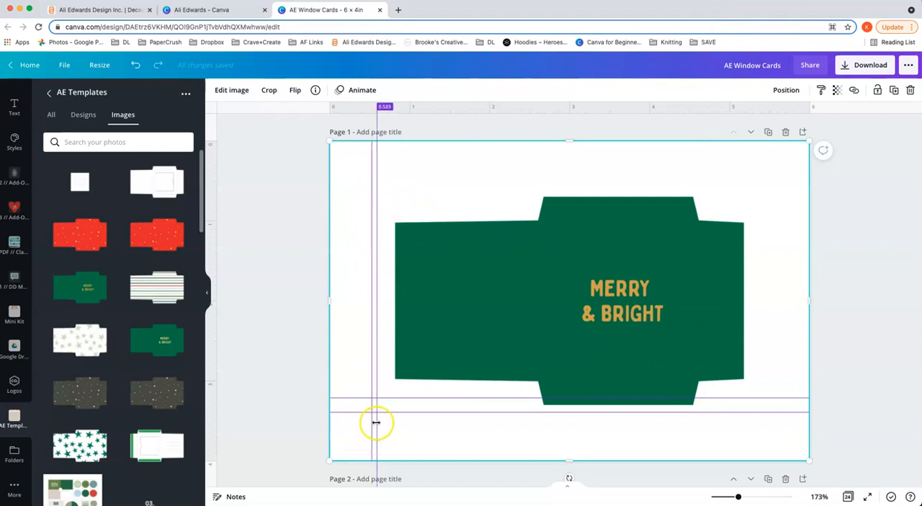
pyautogui.click(416, 434)
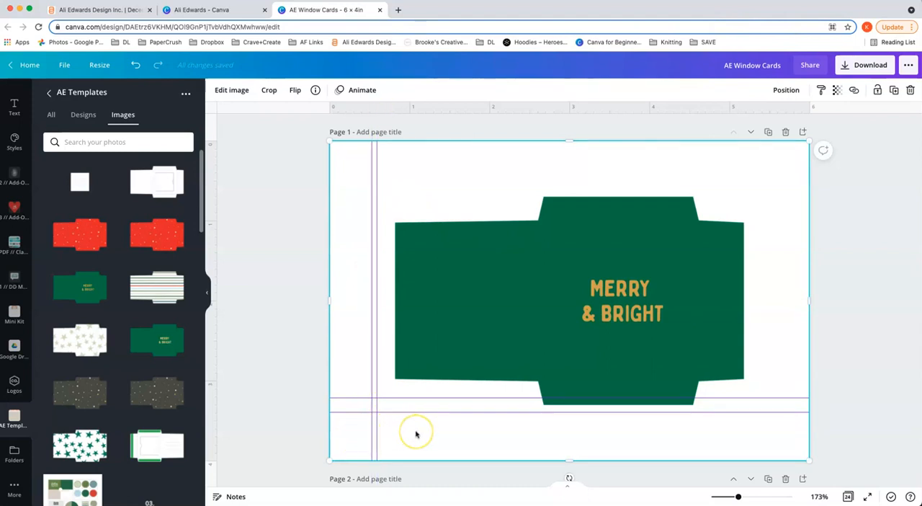
pyautogui.moveTo(628, 351); pyautogui.dragTo(628, 348)
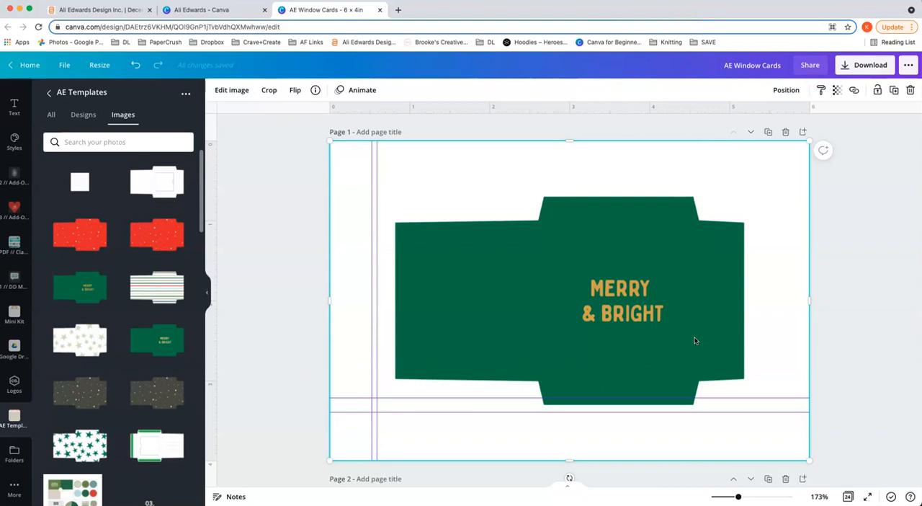
pyautogui.moveTo(372, 164); pyautogui.dragTo(376, 164)
# Step: Align the envelope's left edge with the 0.589 in vertical guide and its left panel's bottom edge with the upper horizontal guide
pyautogui.moveTo(697, 321); pyautogui.dragTo(680, 340)
pyautogui.scroll(-5, 679, 341)
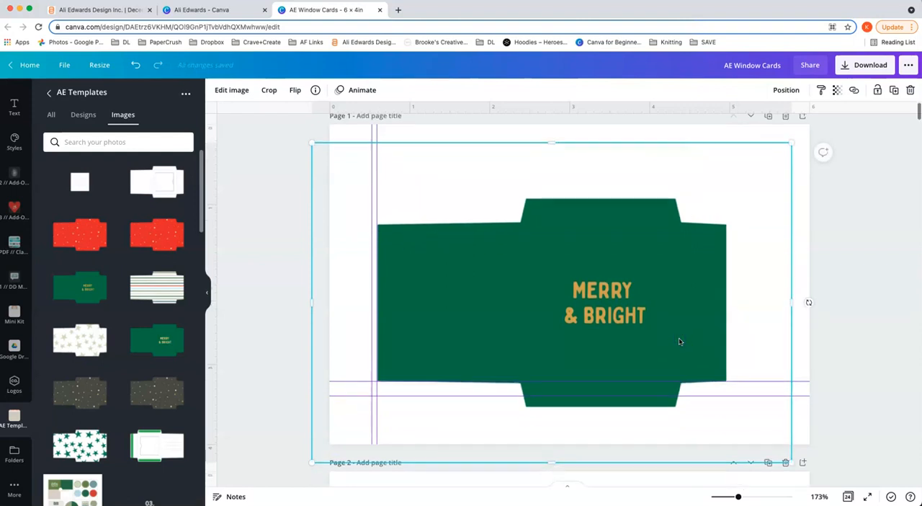
pyautogui.scroll(3, 680, 341)
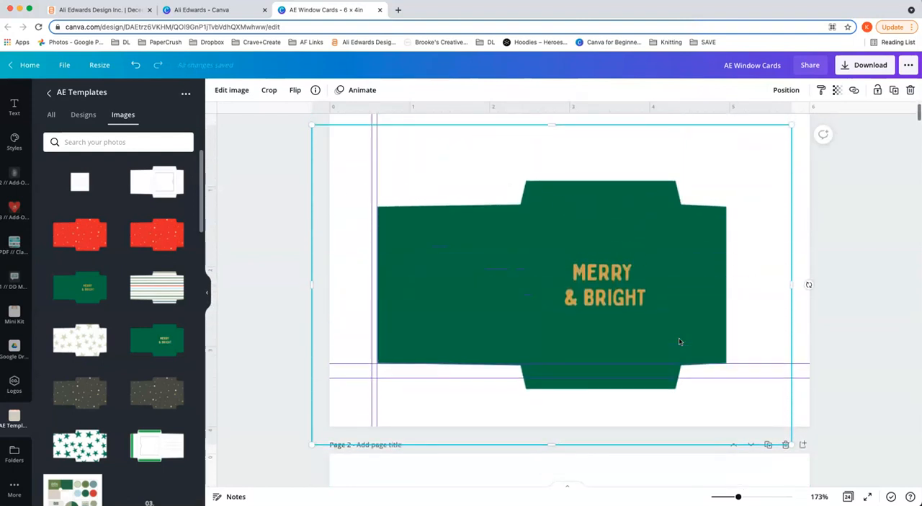
pyautogui.scroll(-1, 680, 340)
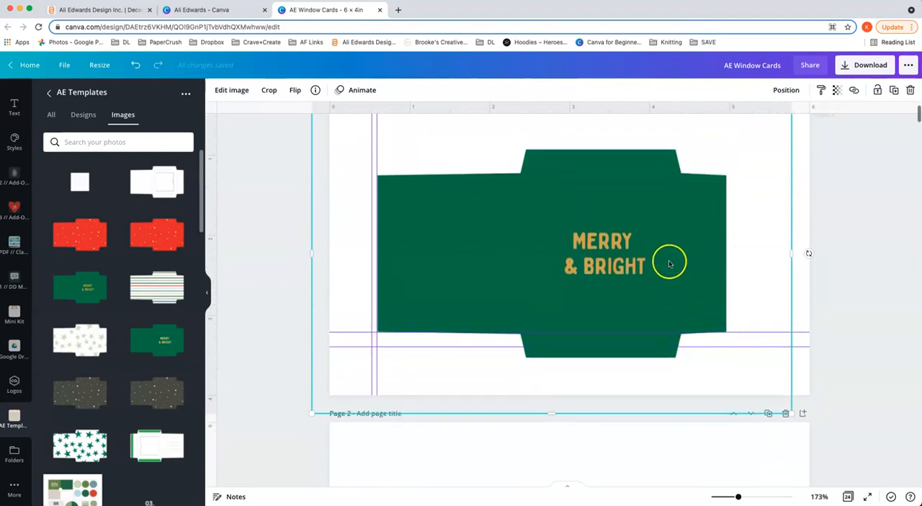
# Step: Align the envelope's left edge with the 0.527 in vertical guide and its bottom flap with the lower horizontal guide
pyautogui.moveTo(682, 260); pyautogui.dragTo(676, 248)
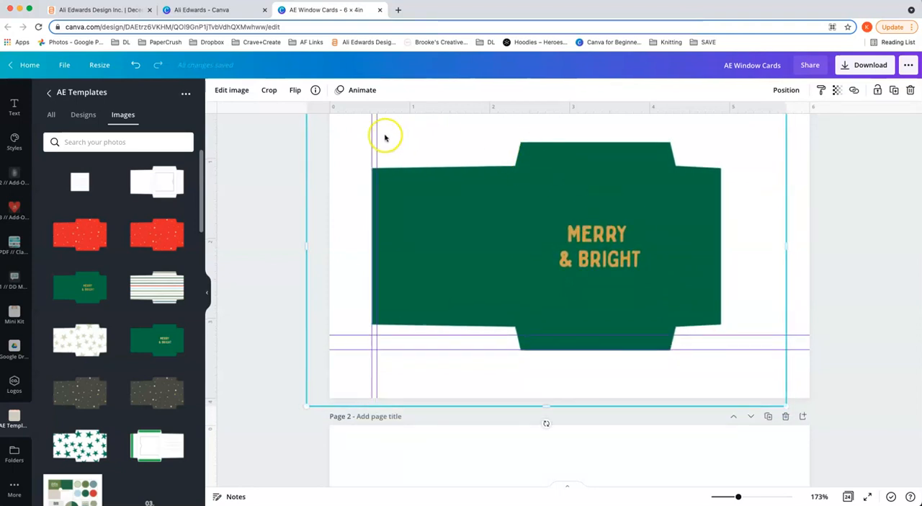
pyautogui.scroll(4, 388, 142)
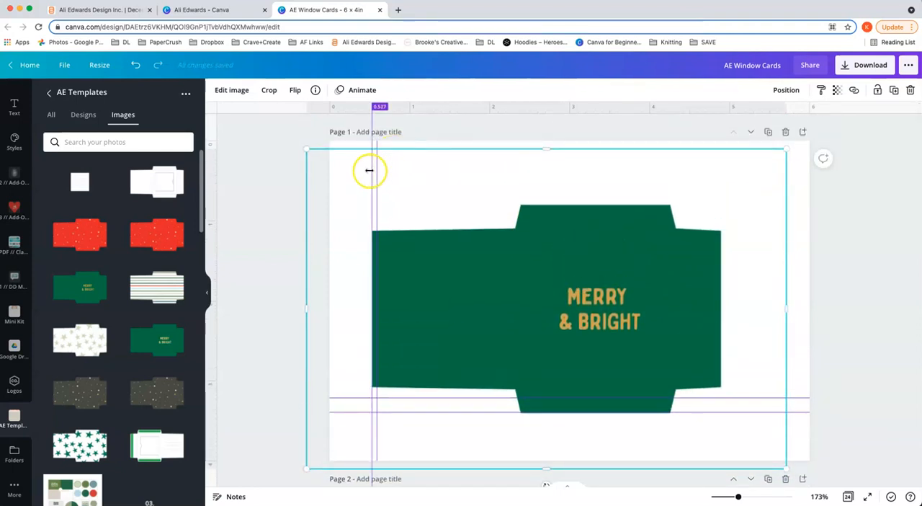
pyautogui.moveTo(369, 170); pyautogui.dragTo(377, 180)
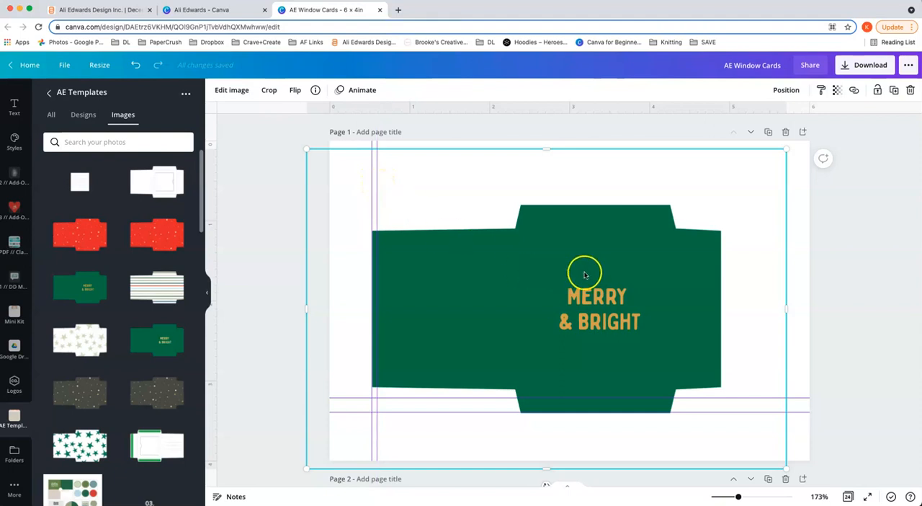
# Step: Lower the envelope until its left panel's bottom edge meets the lower horizontal guide, and raise it until the bottom flap sits there again
pyautogui.moveTo(591, 262); pyautogui.dragTo(591, 286)
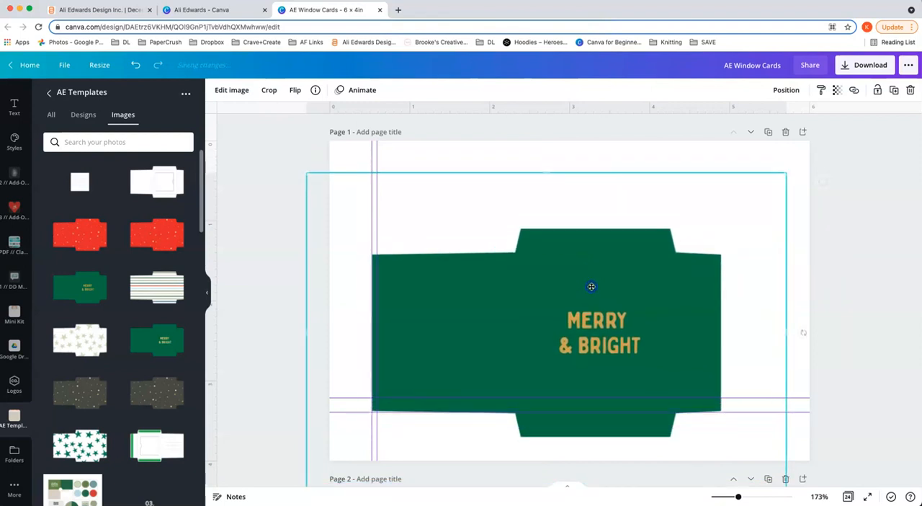
pyautogui.scroll(-3, 639, 287)
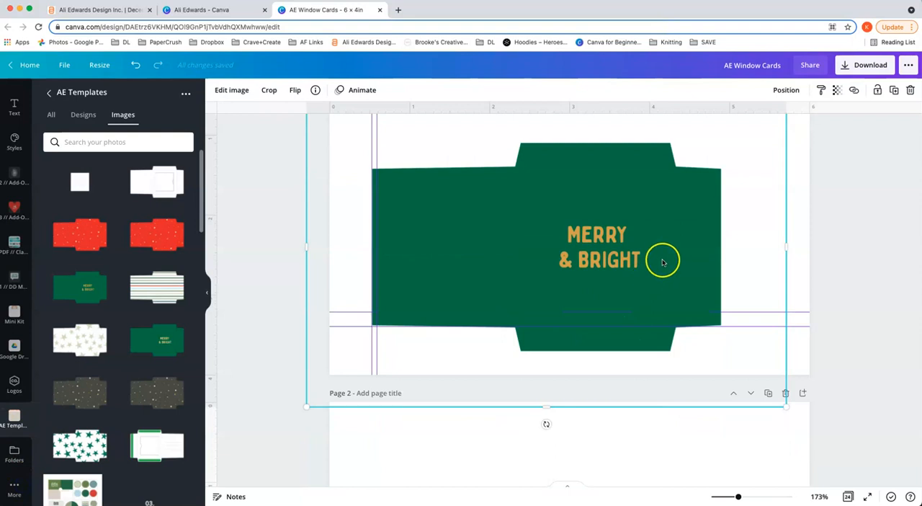
pyautogui.moveTo(666, 277); pyautogui.dragTo(667, 252)
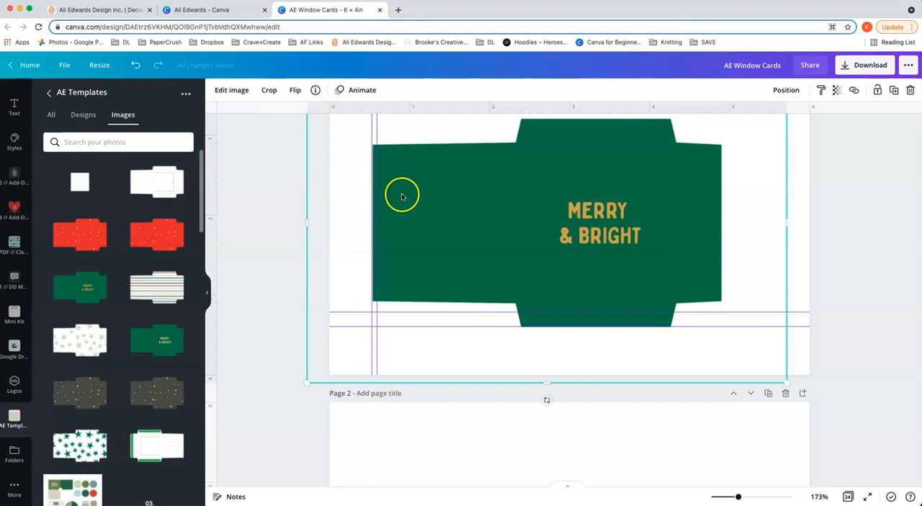
# Step: Nudge the green envelope up slightly so its bottom flap meets the 3.391 in horizontal guide
pyautogui.moveTo(401, 194); pyautogui.dragTo(401, 193)
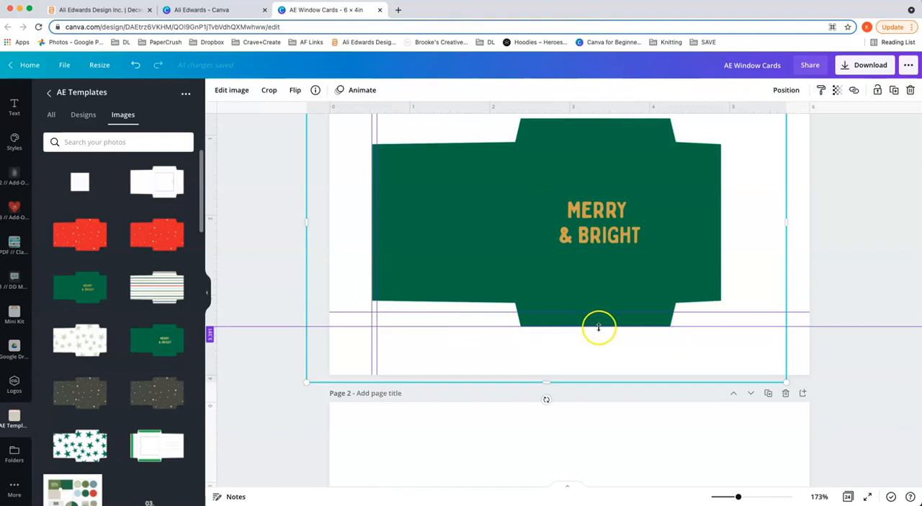
pyautogui.click(825, 356)
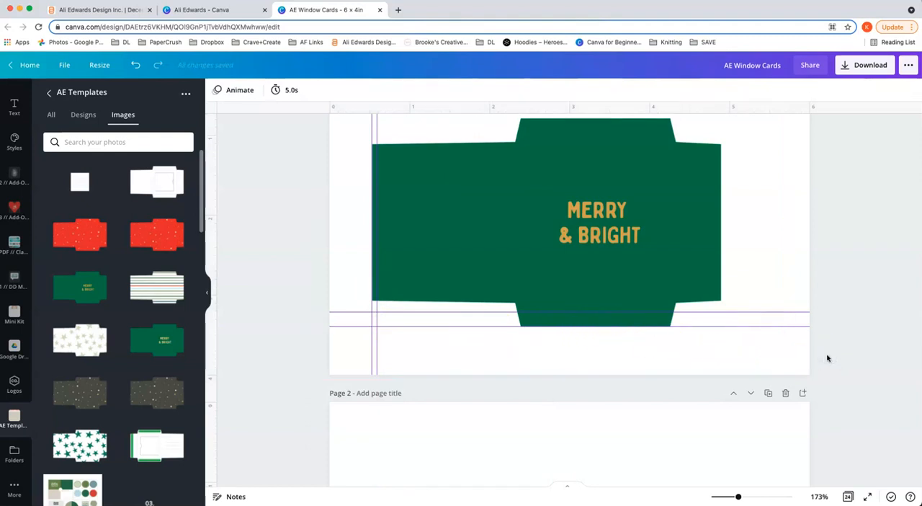
# Step: Add the inside envelope template with green glue strips and writing lines to page 2 and enlarge it to fill the page
pyautogui.scroll(-5, 801, 342)
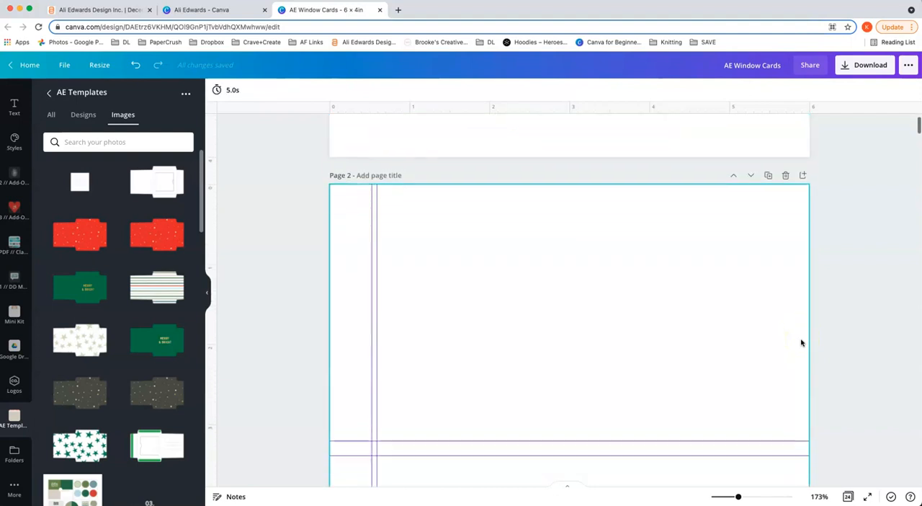
pyautogui.scroll(-2, 802, 342)
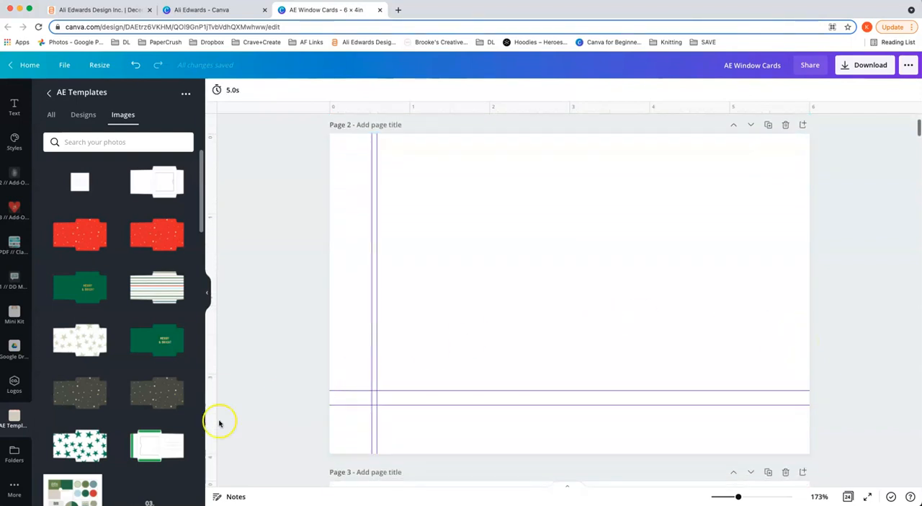
pyautogui.click(150, 451)
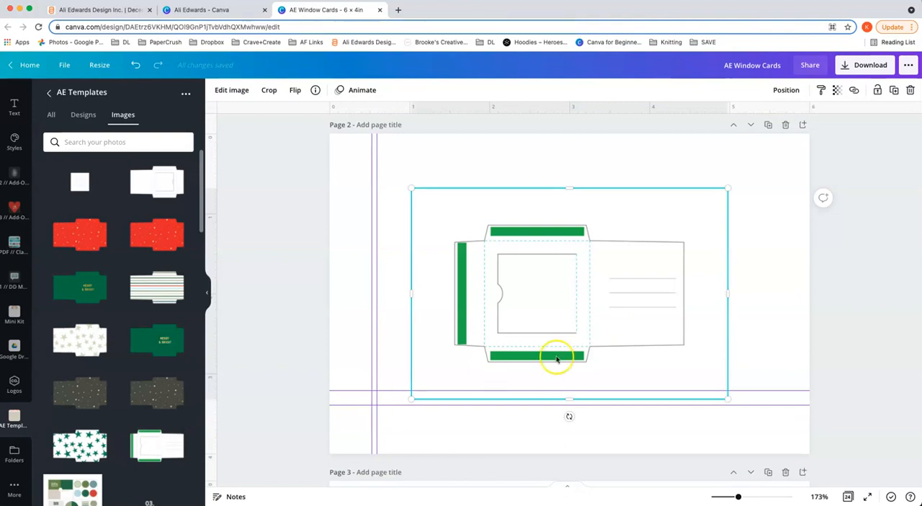
pyautogui.scroll(1, 559, 346)
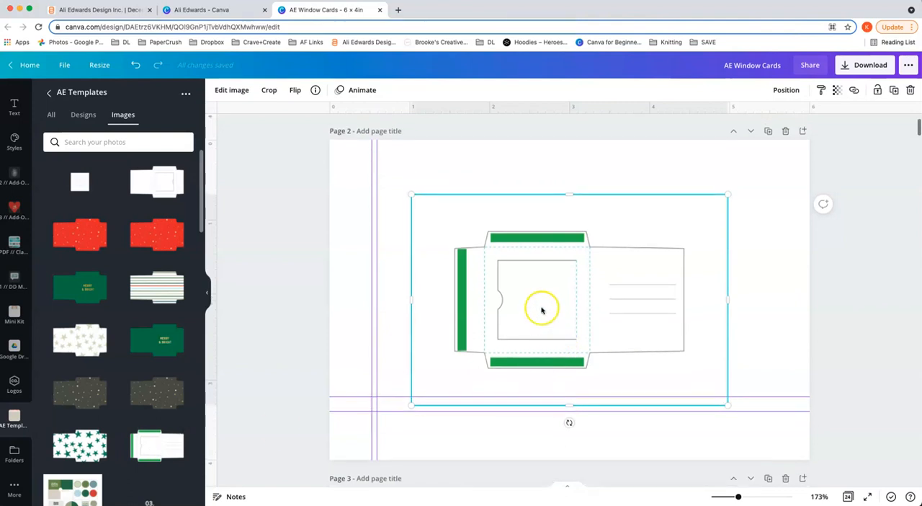
pyautogui.moveTo(411, 196); pyautogui.dragTo(323, 146)
pyautogui.scroll(1, 516, 259)
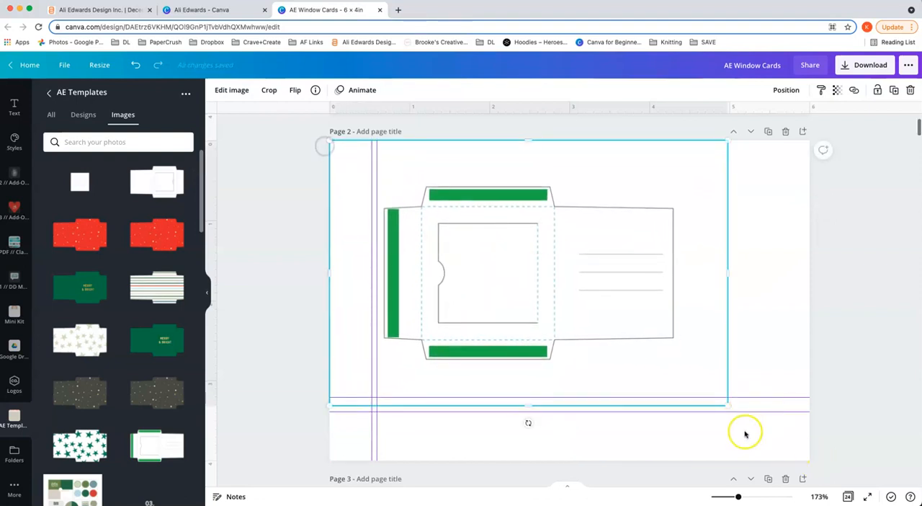
pyautogui.moveTo(725, 404); pyautogui.dragTo(810, 453)
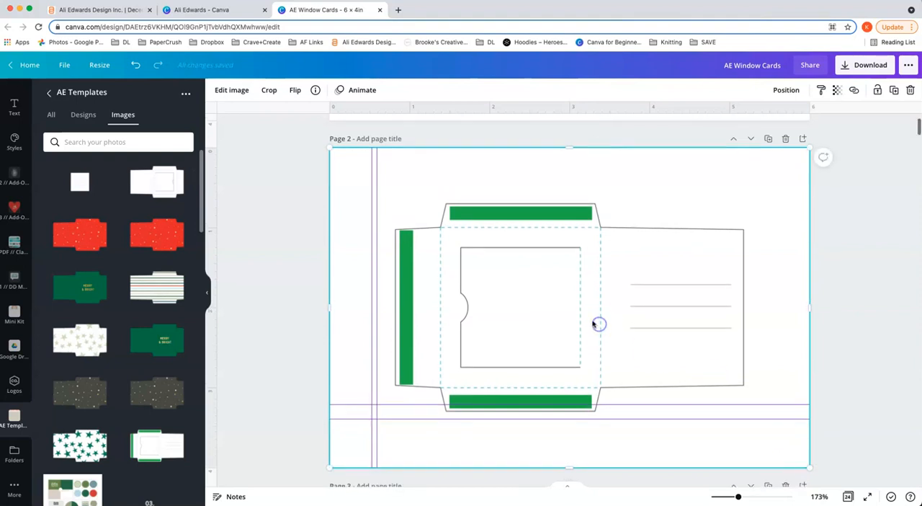
# Step: Flip the inside template on page 2 horizontally and compare its orientation with the envelope on page 1
pyautogui.click(293, 91)
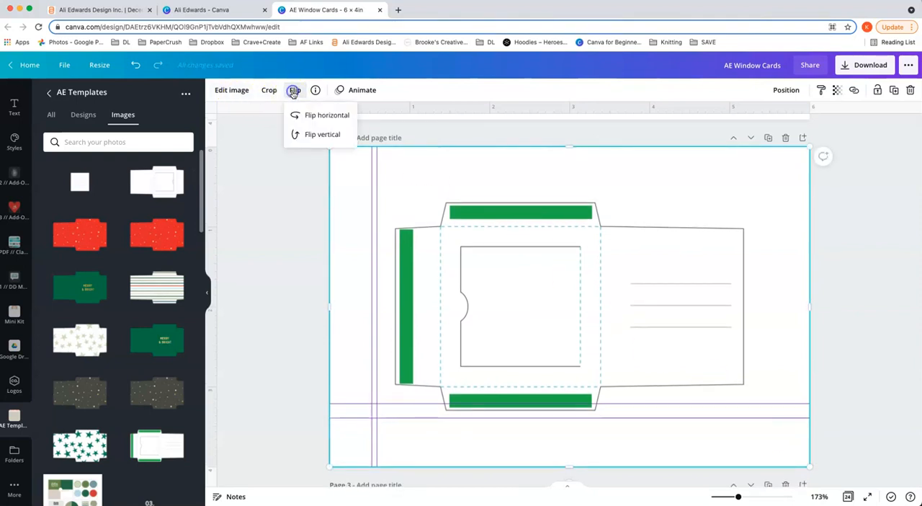
pyautogui.click(311, 116)
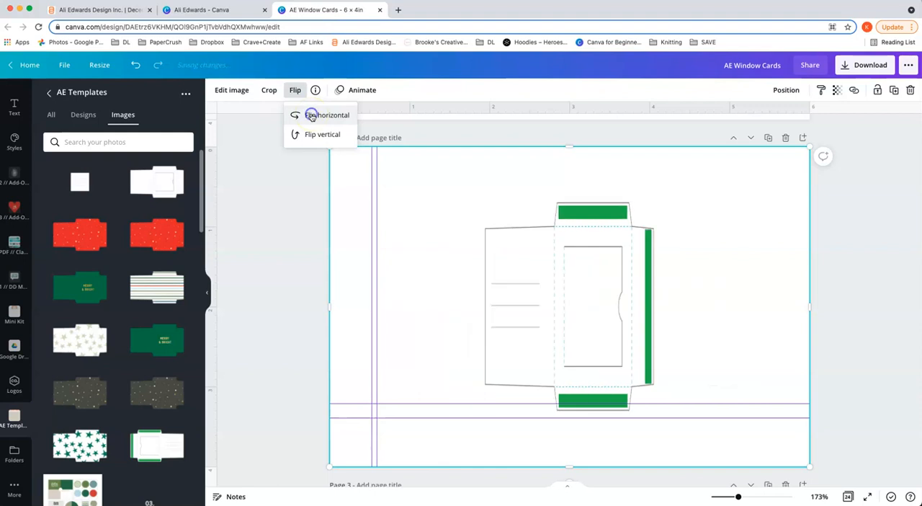
pyautogui.scroll(5, 535, 276)
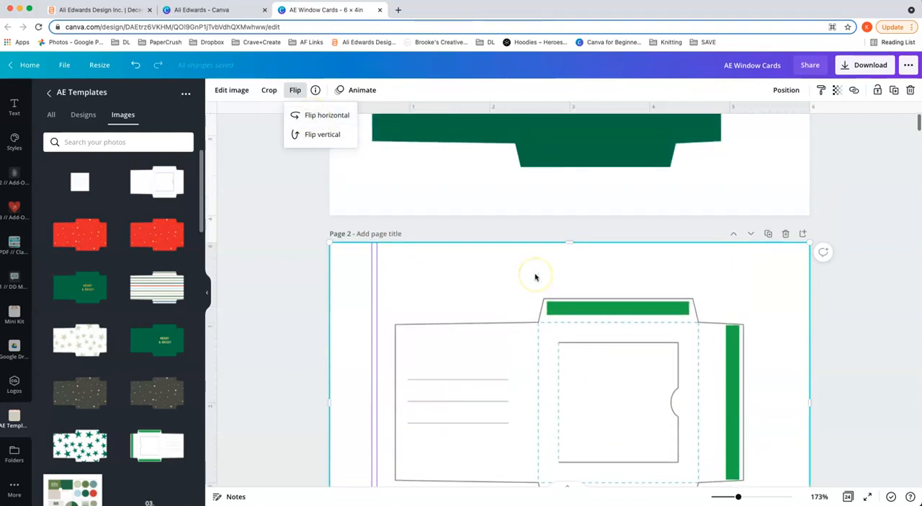
pyautogui.scroll(2, 536, 276)
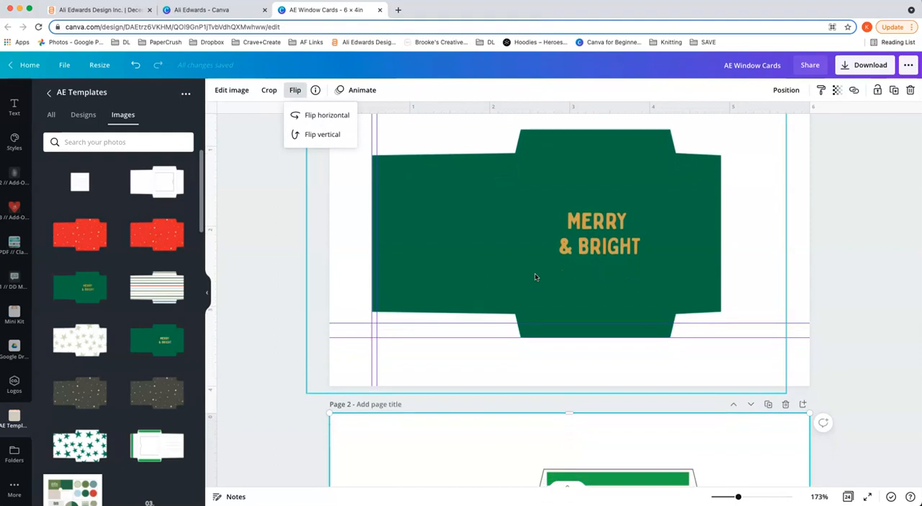
pyautogui.scroll(-7, 536, 277)
pyautogui.click(541, 284)
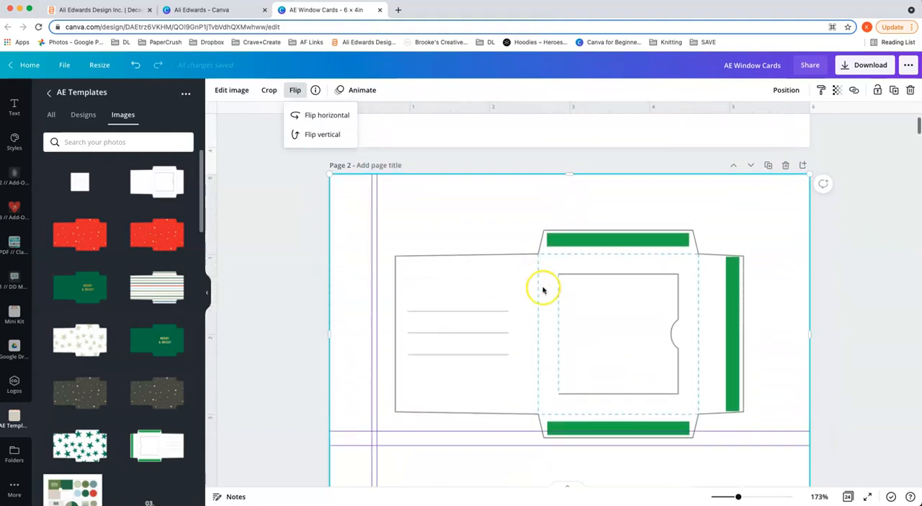
# Step: Align the inside template's left edge with the 0.589 in vertical guide and its bottom flap with the upper horizontal guide
pyautogui.moveTo(567, 313); pyautogui.dragTo(549, 305)
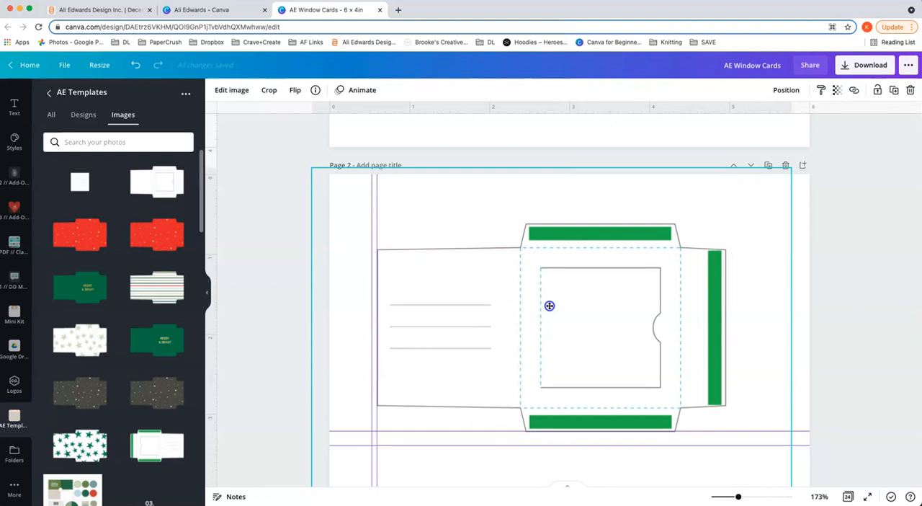
pyautogui.moveTo(549, 305); pyautogui.dragTo(550, 306)
pyautogui.click(833, 295)
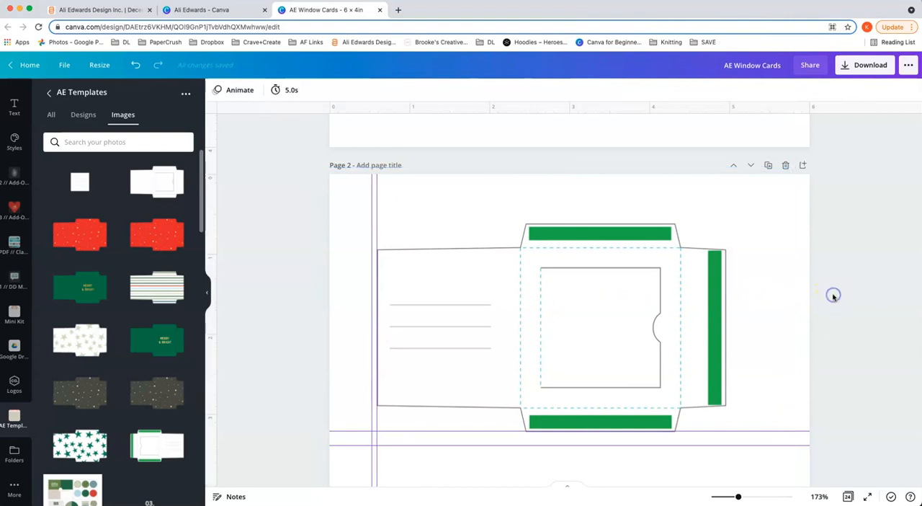
# Step: Compare the placement of the green envelope on page 1 with the inside template on page 2
pyautogui.scroll(-3, 832, 297)
pyautogui.scroll(5, 833, 297)
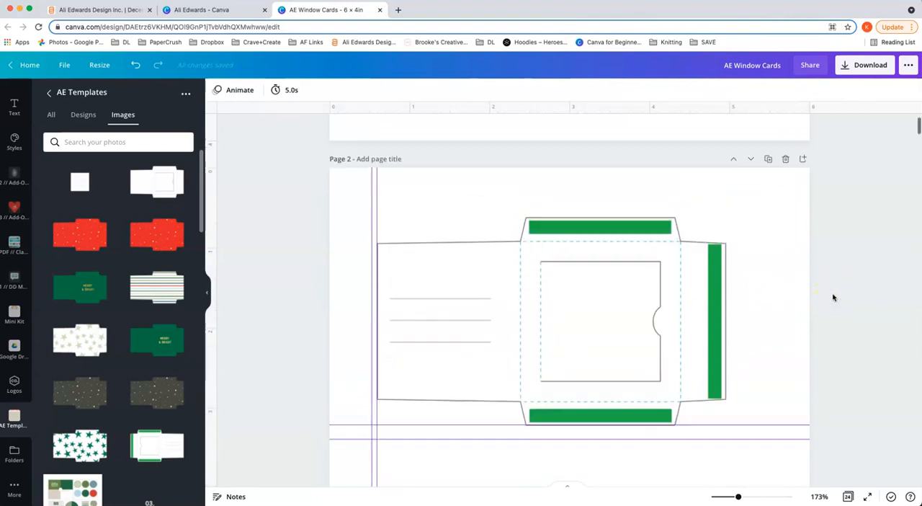
pyautogui.click(525, 207)
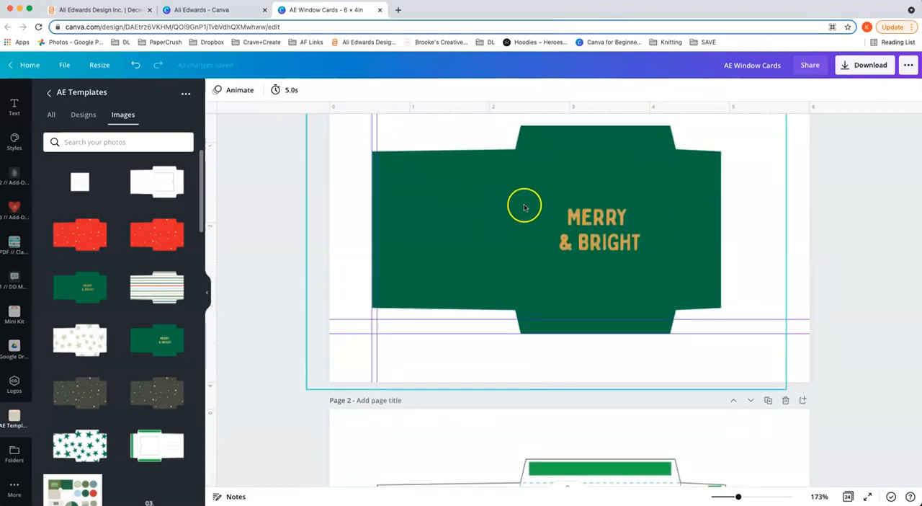
pyautogui.scroll(-1, 525, 207)
pyautogui.scroll(-10, 524, 207)
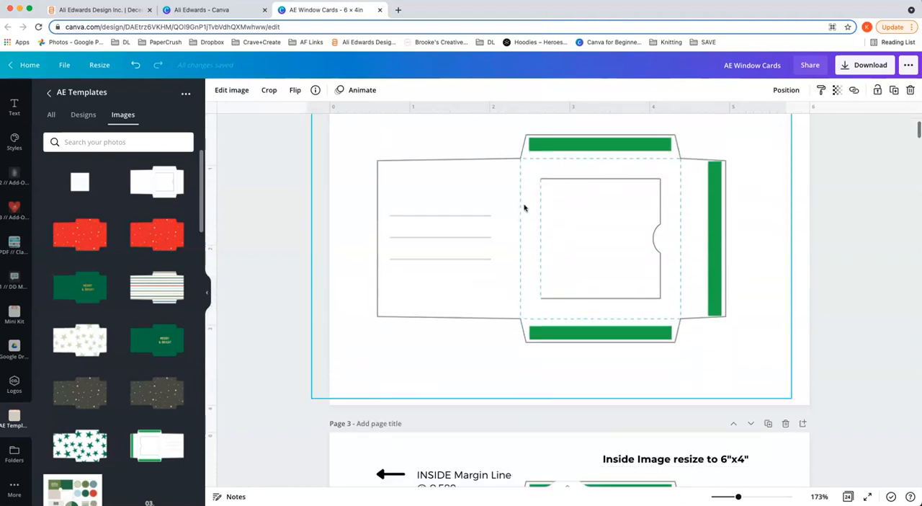
pyautogui.hotkey('ctrl', 'v')
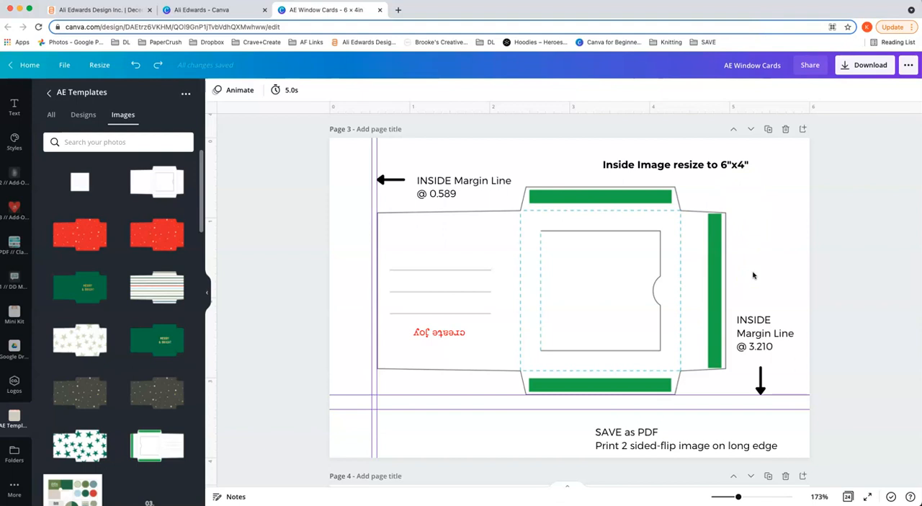
# Step: Examine the upside-down "create joy" text below the writing lines of the annotated template on page 3
pyautogui.click(427, 333)
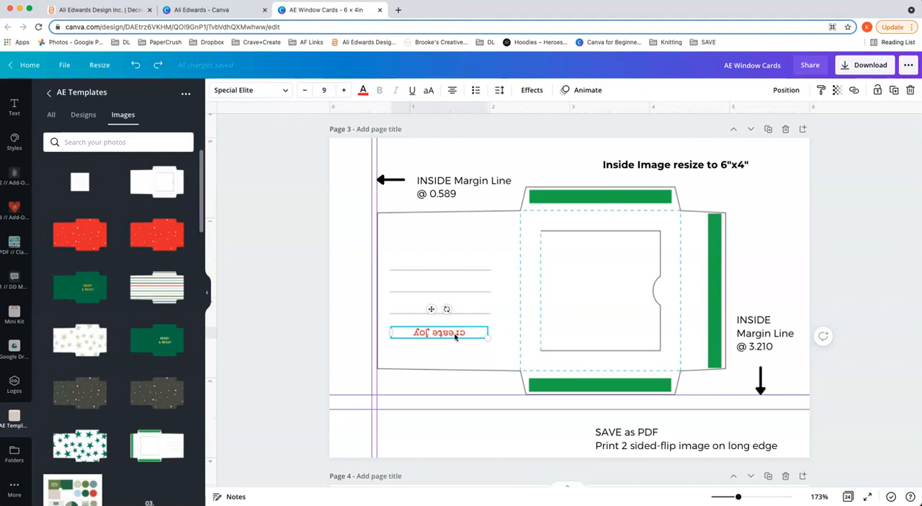
pyautogui.click(455, 349)
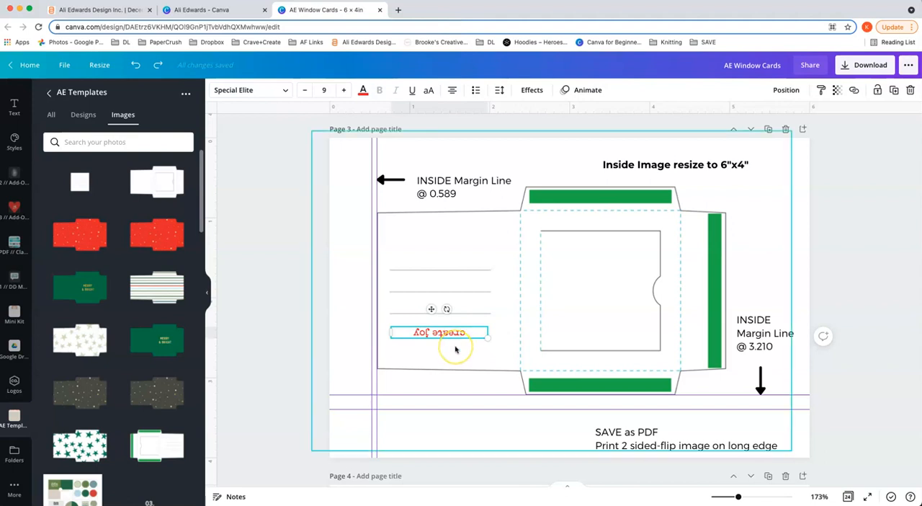
pyautogui.click(444, 348)
pyautogui.click(418, 335)
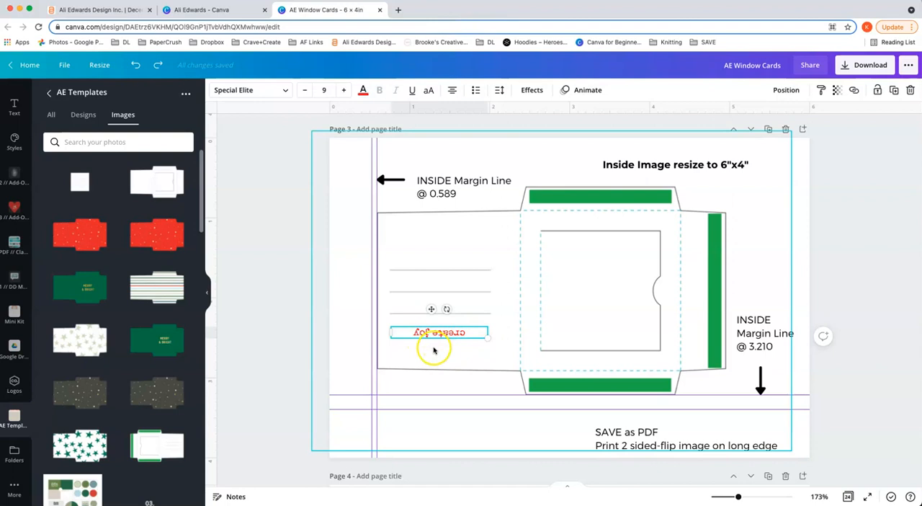
pyautogui.click(812, 293)
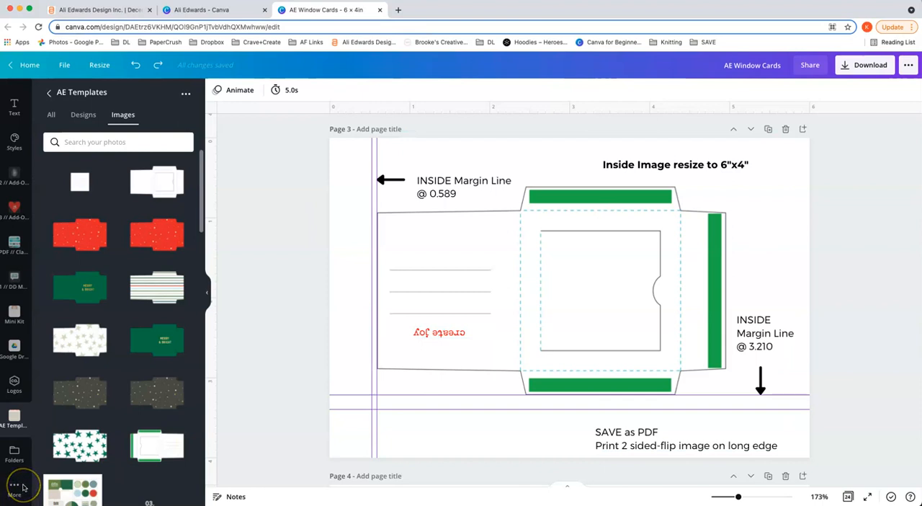
# Step: Examine the outside margin line notes on page 4 and check the options for showing rulers and guides
pyautogui.scroll(-5, 831, 289)
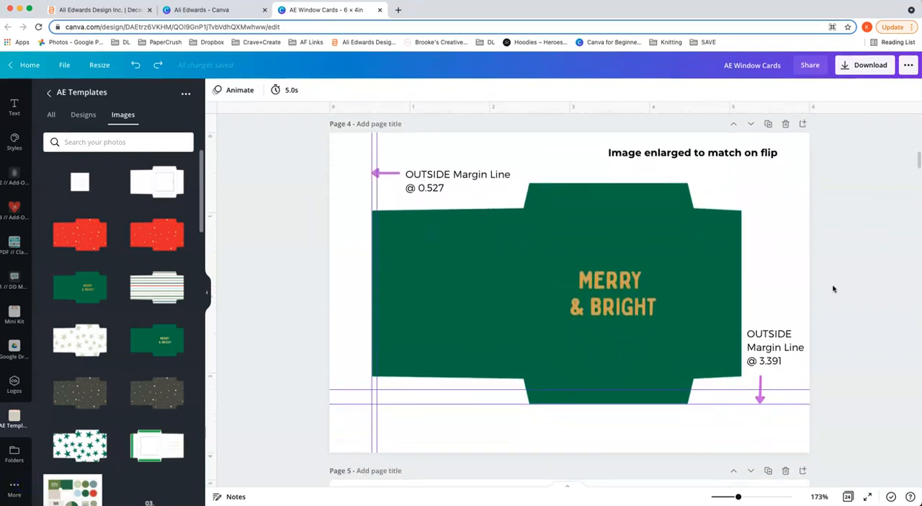
pyautogui.scroll(1, 833, 289)
pyautogui.scroll(1, 834, 288)
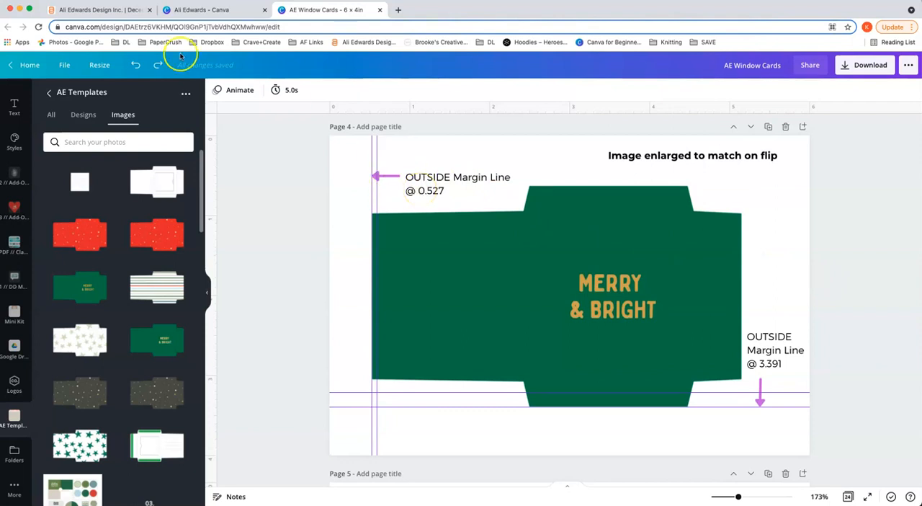
pyautogui.click(64, 69)
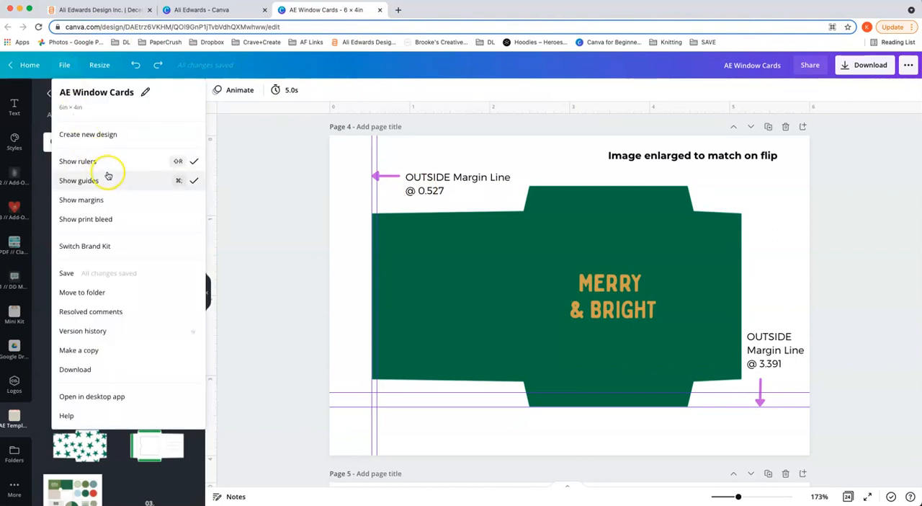
pyautogui.click(68, 74)
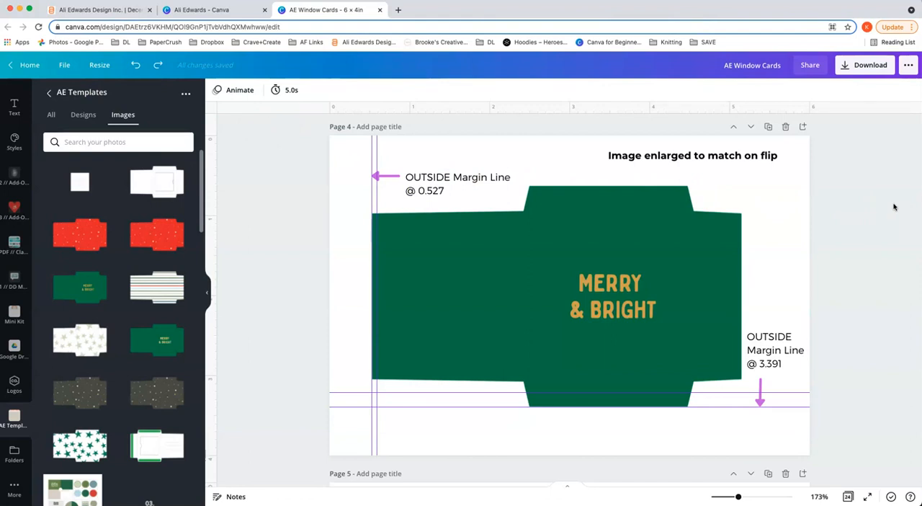
# Step: Look through pages 2 to 5 to compare the annotated inside and outside margin line examples
pyautogui.scroll(-3, 894, 206)
pyautogui.scroll(2, 894, 206)
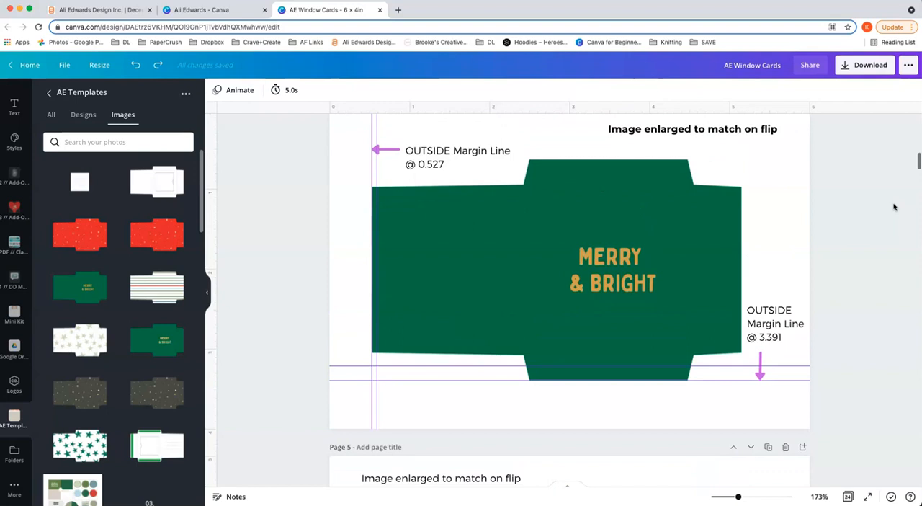
pyautogui.scroll(-5, 894, 206)
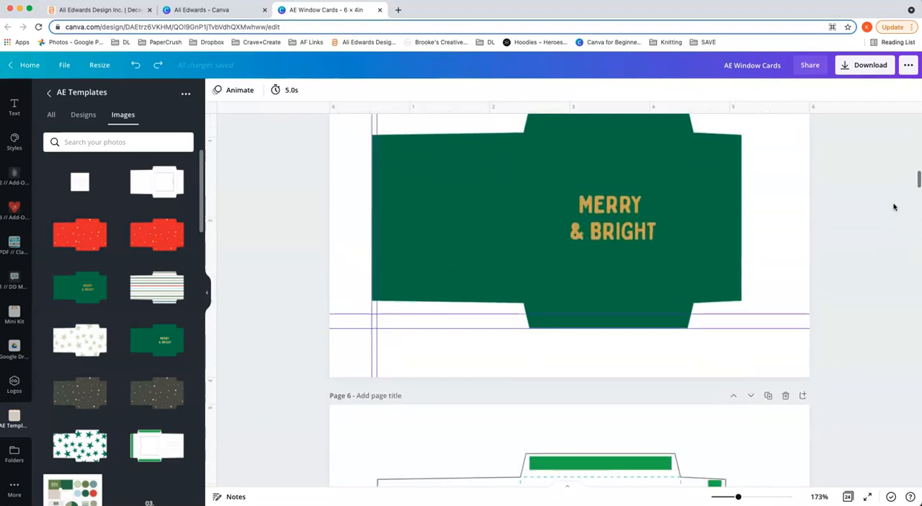
pyautogui.scroll(2, 894, 207)
pyautogui.scroll(5, 894, 206)
pyautogui.scroll(-2, 894, 207)
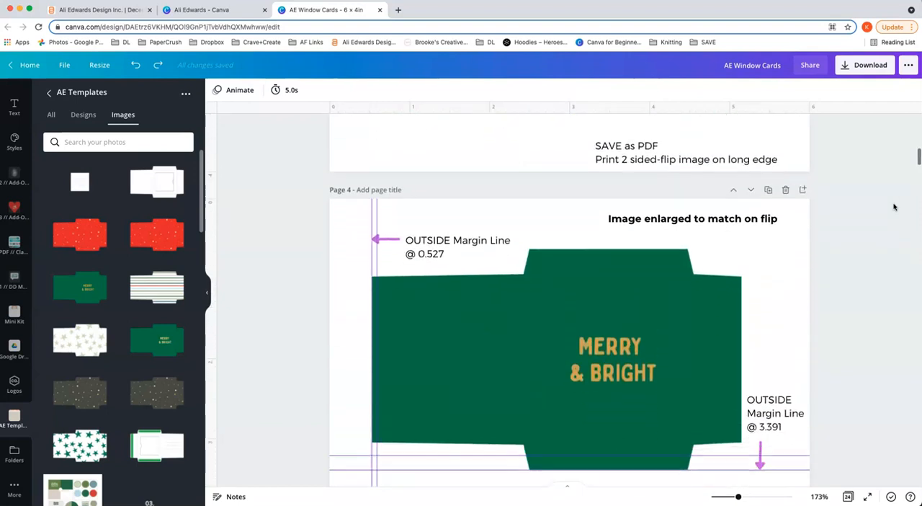
pyautogui.scroll(-2, 894, 207)
pyautogui.scroll(1, 894, 207)
pyautogui.scroll(5, 894, 207)
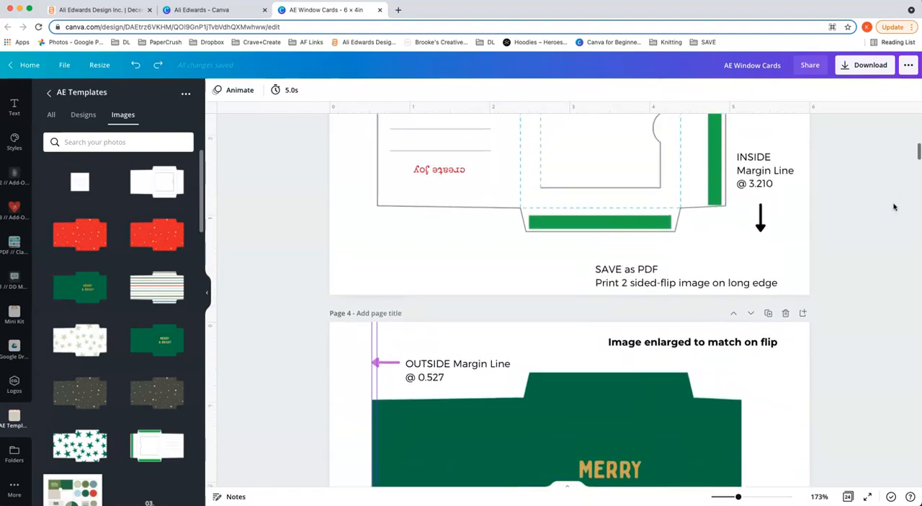
pyautogui.click(877, 206)
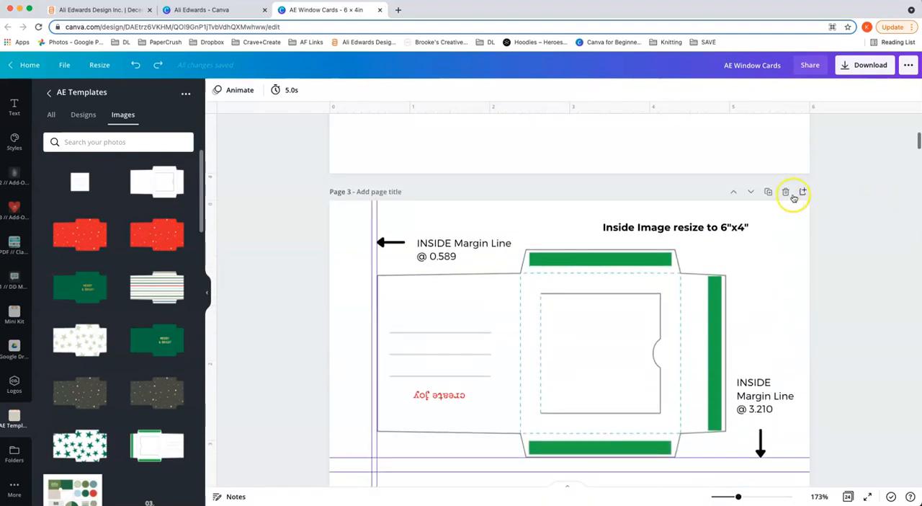
pyautogui.scroll(3, 771, 208)
pyautogui.scroll(4, 776, 206)
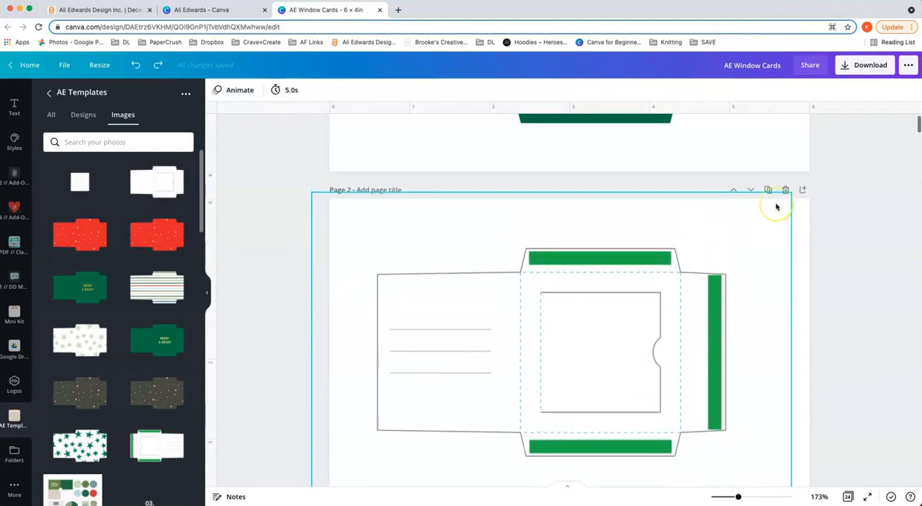
# Step: Show all pages of the design in a grid overview and open page 1 with the green envelope
pyautogui.click(848, 496)
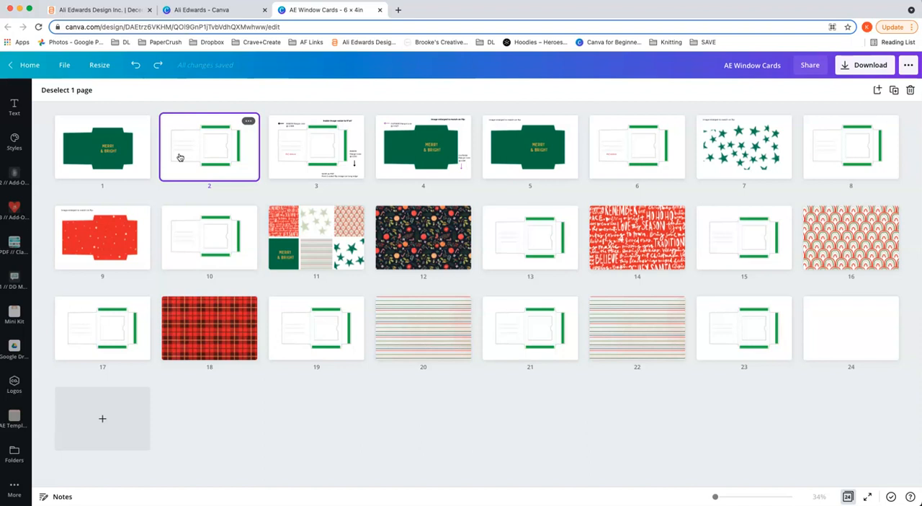
pyautogui.moveTo(180, 157); pyautogui.dragTo(136, 124)
pyautogui.doubleClick(138, 128)
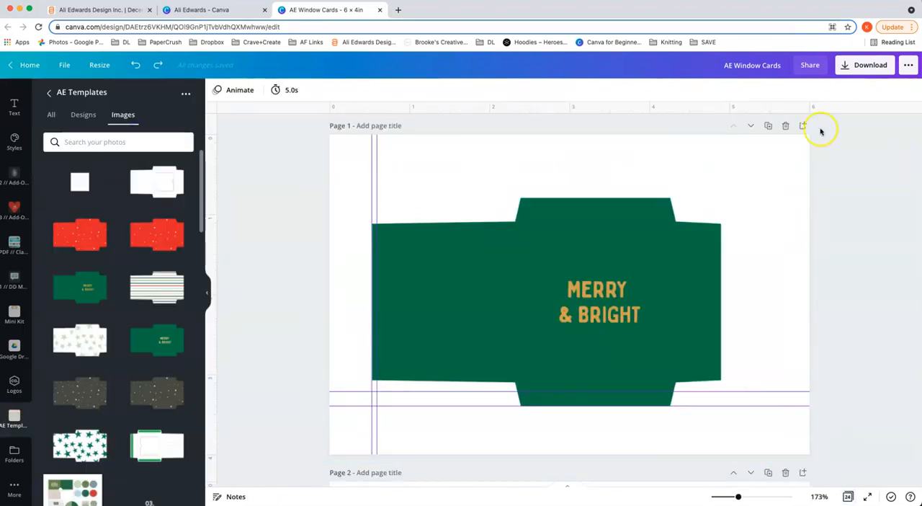
# Step: Duplicate page 1 and place the green-star envelope image on the copied page
pyautogui.click(768, 126)
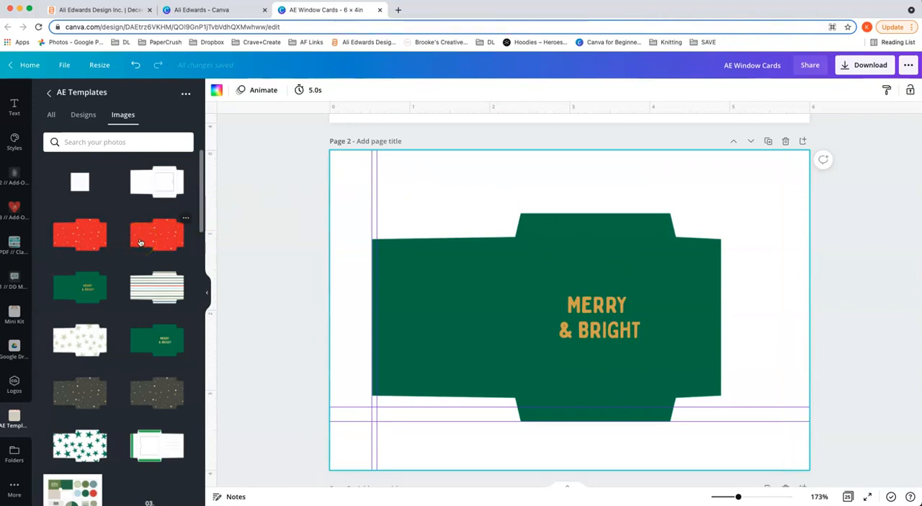
pyautogui.scroll(-1, 142, 243)
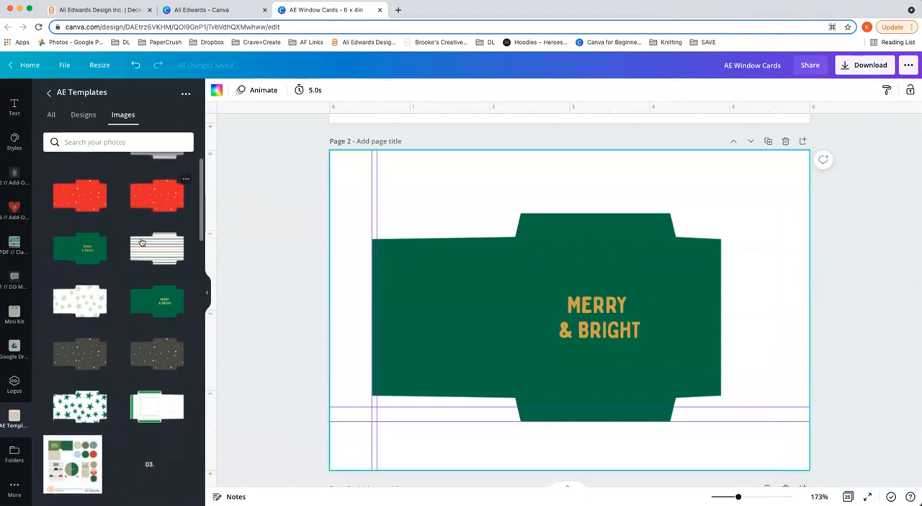
pyautogui.click(62, 412)
pyautogui.click(512, 249)
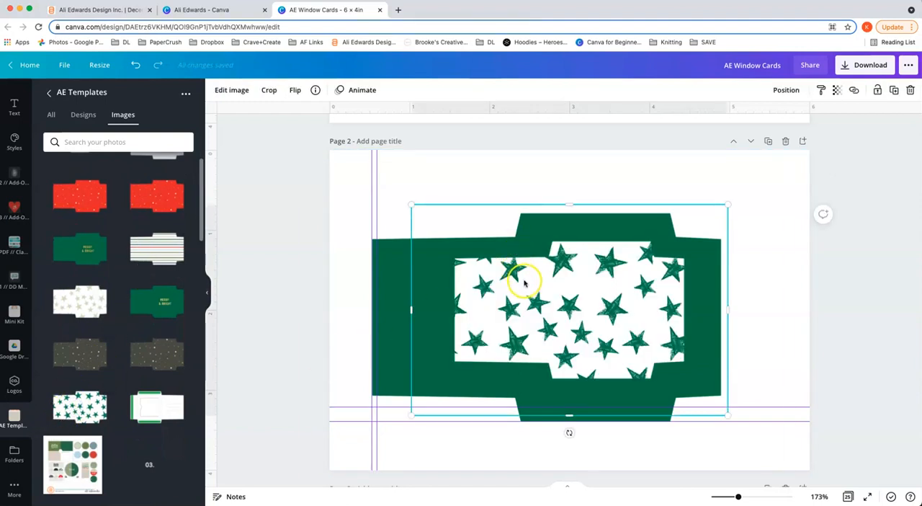
# Step: Enlarge the star envelope to about 6 × 4 in and align it exactly over the green Merry & Bright envelope
pyautogui.moveTo(411, 204); pyautogui.dragTo(332, 155)
pyautogui.moveTo(730, 415); pyautogui.dragTo(815, 470)
pyautogui.moveTo(590, 353); pyautogui.dragTo(573, 343)
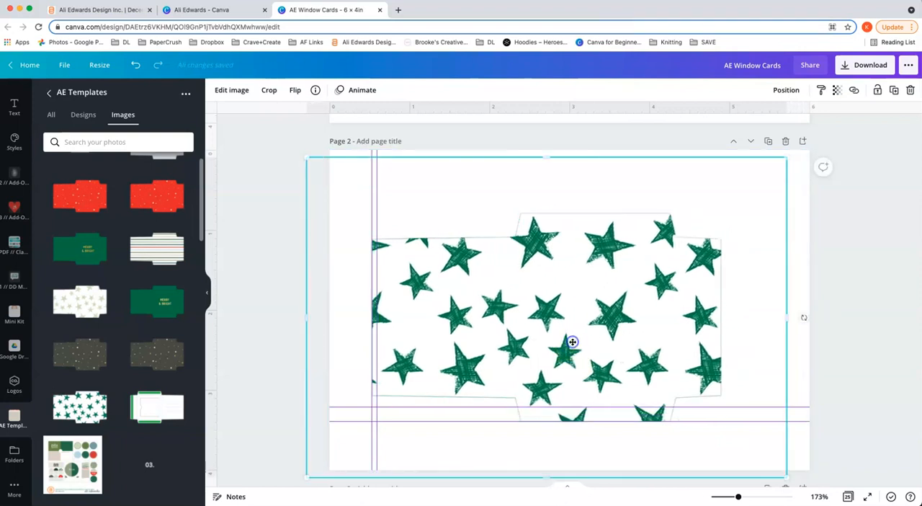
# Step: Remove the green envelope from beneath the stars on page 2 and realign the star envelope with the guides
pyautogui.moveTo(598, 312); pyautogui.dragTo(597, 338)
pyautogui.click(535, 171)
pyautogui.click(537, 196)
pyautogui.moveTo(568, 305); pyautogui.dragTo(569, 280)
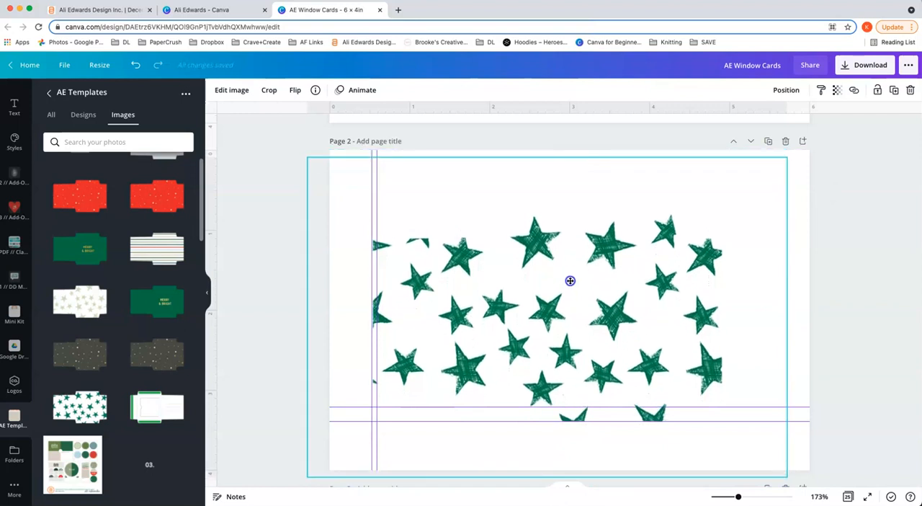
pyautogui.click(803, 260)
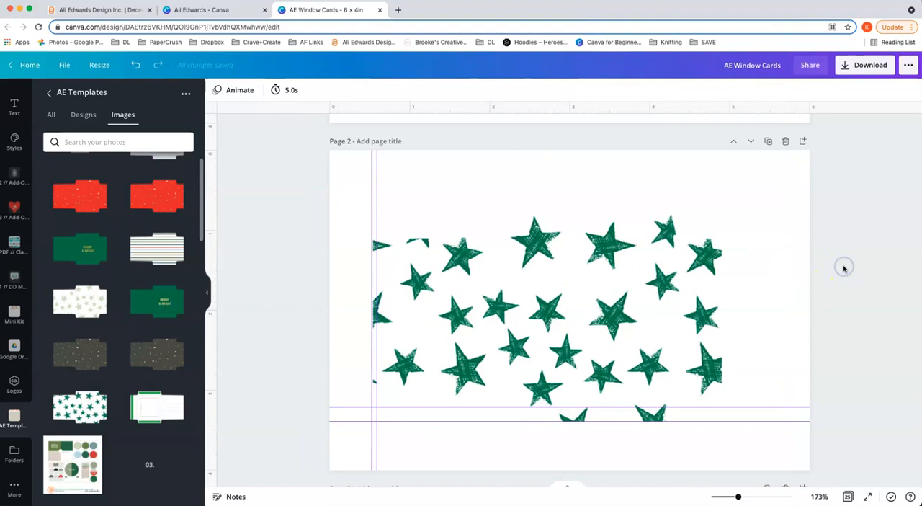
# Step: Duplicate the inside template page and move the copy directly after the star envelope as page 3
pyautogui.scroll(5, 845, 268)
pyautogui.scroll(-9, 844, 269)
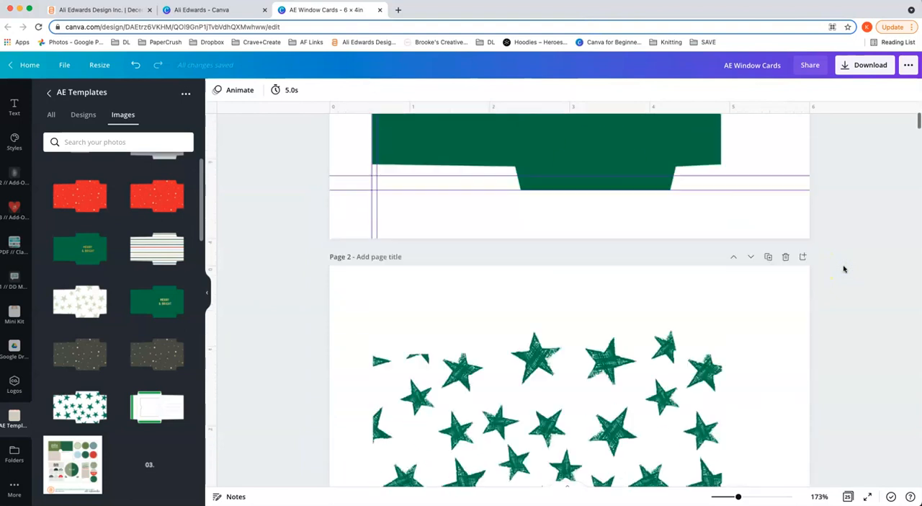
pyautogui.click(768, 198)
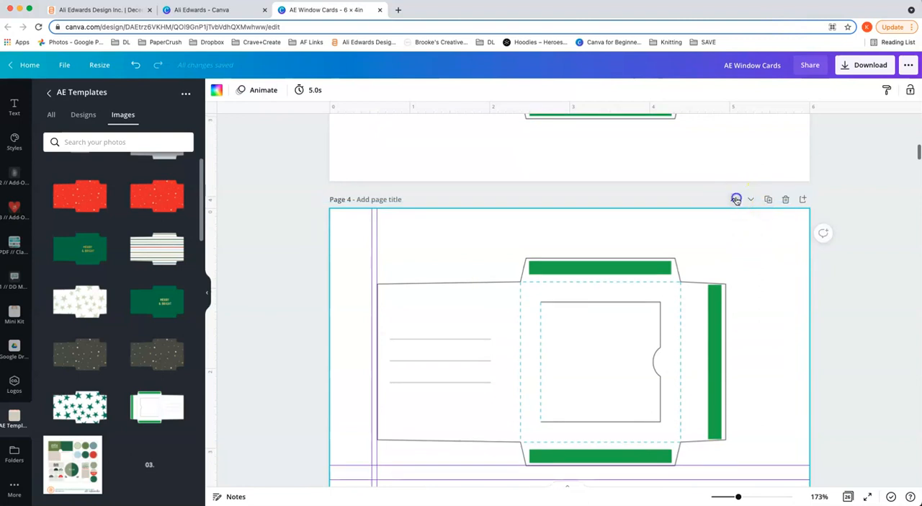
pyautogui.click(734, 199)
pyautogui.scroll(3, 736, 201)
pyautogui.scroll(-1, 737, 202)
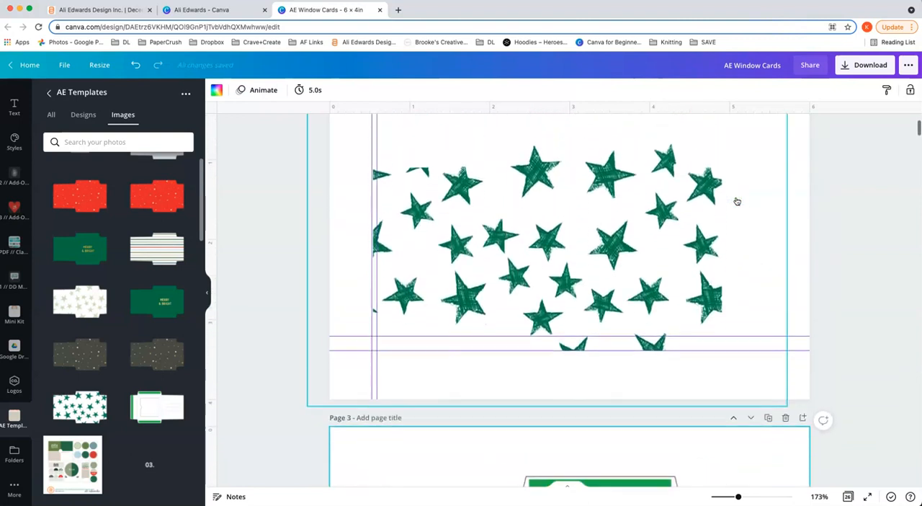
pyautogui.moveTo(738, 496); pyautogui.dragTo(720, 497)
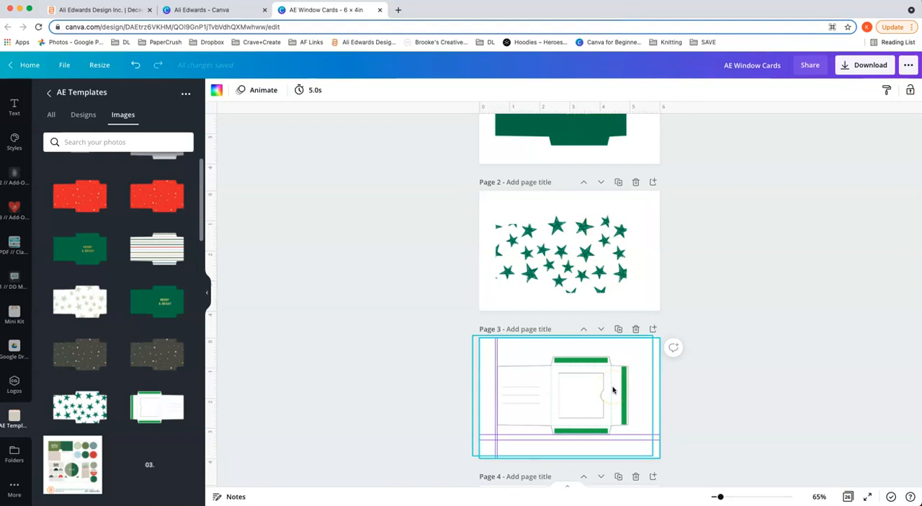
pyautogui.scroll(-1, 829, 136)
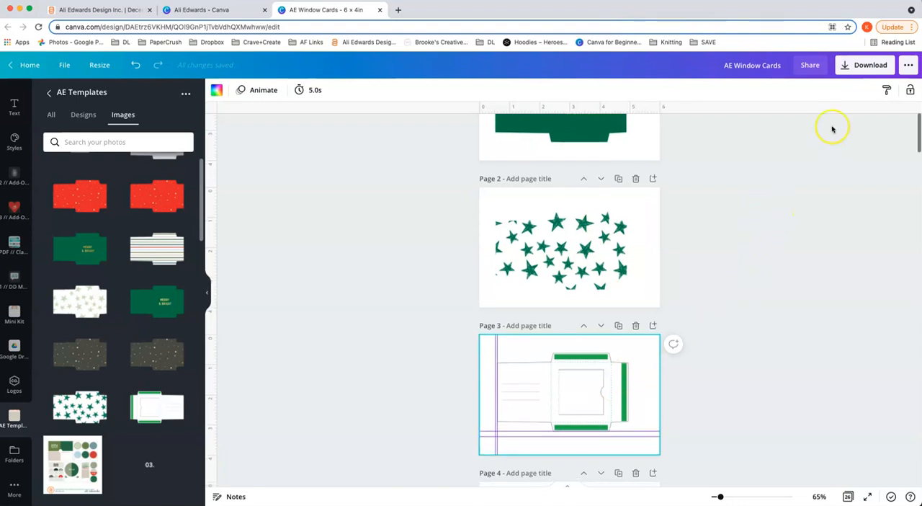
# Step: Choose PDF Print as the file type for downloading the design
pyautogui.click(856, 65)
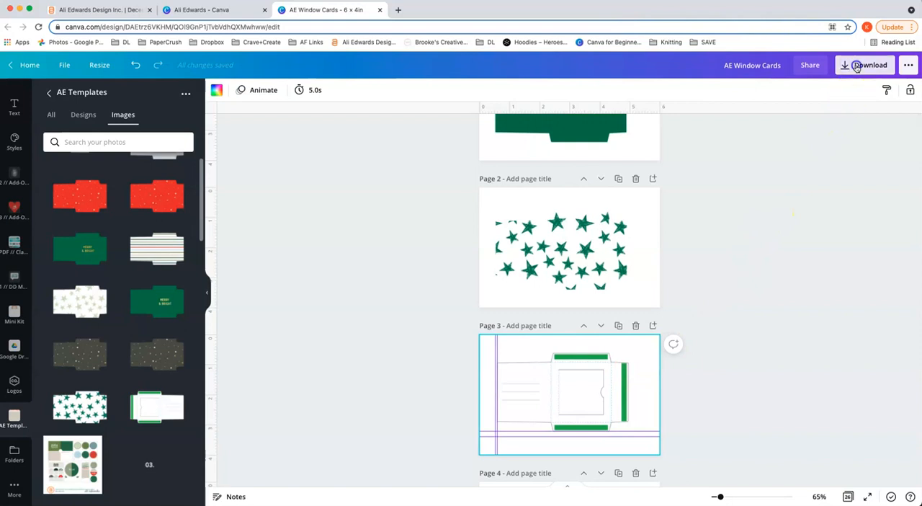
pyautogui.click(906, 133)
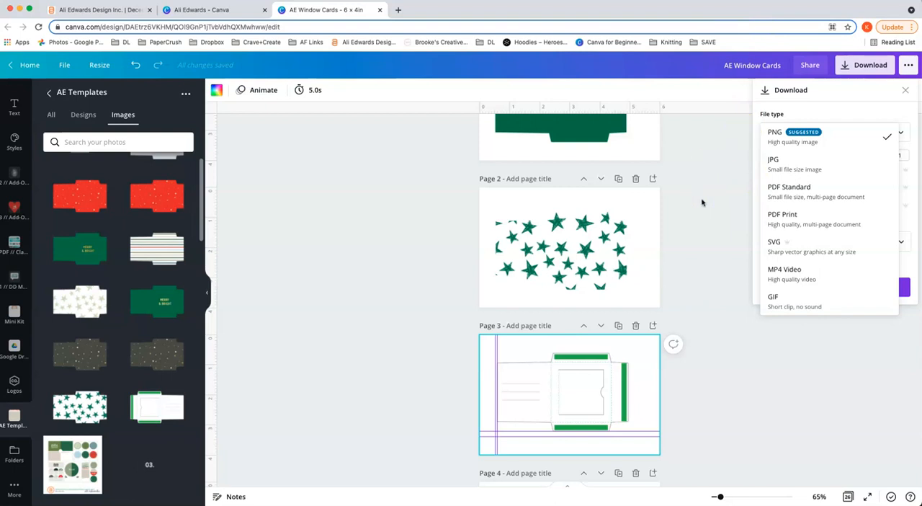
pyautogui.click(792, 221)
# Step: Limit the selection to pages 2 and 3 and download the PDF
pyautogui.click(902, 188)
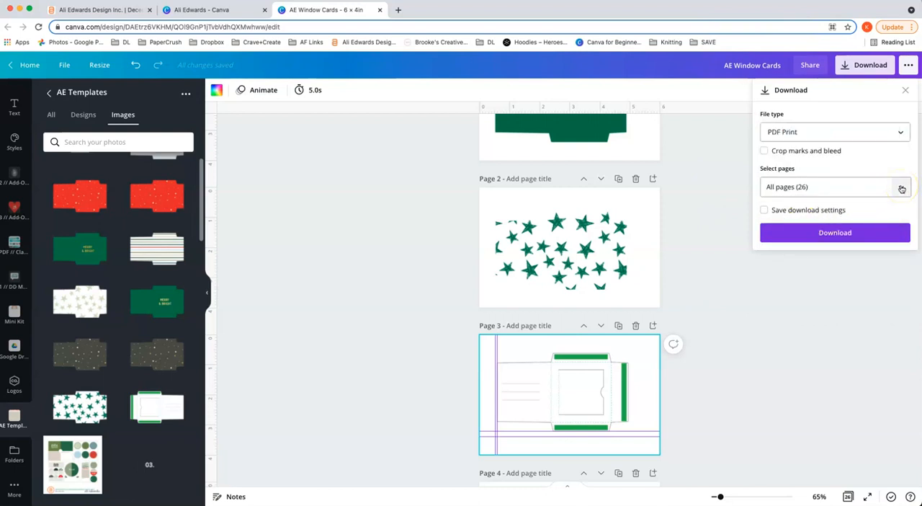
pyautogui.click(902, 188)
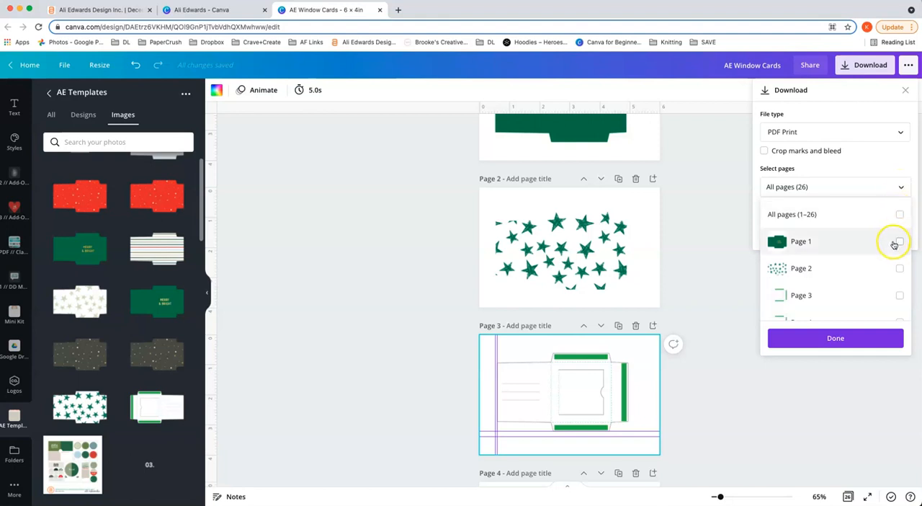
pyautogui.scroll(-1, 882, 256)
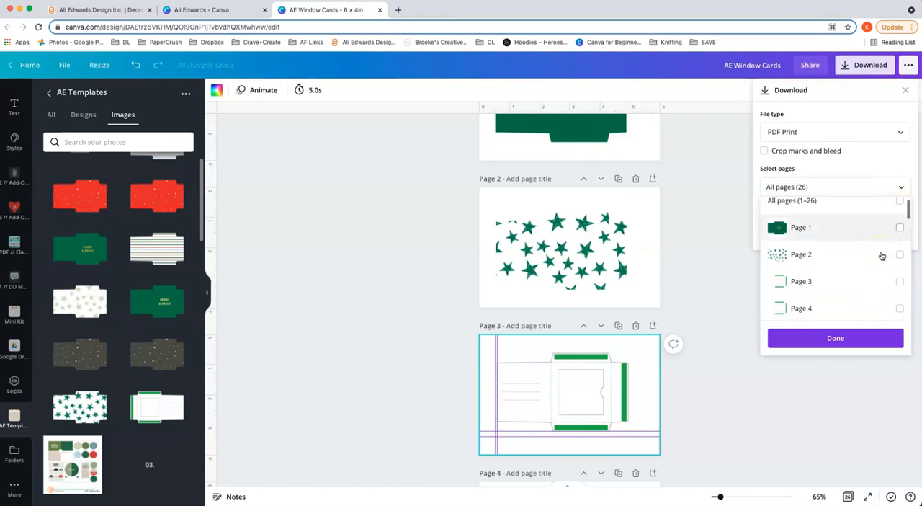
pyautogui.click(894, 253)
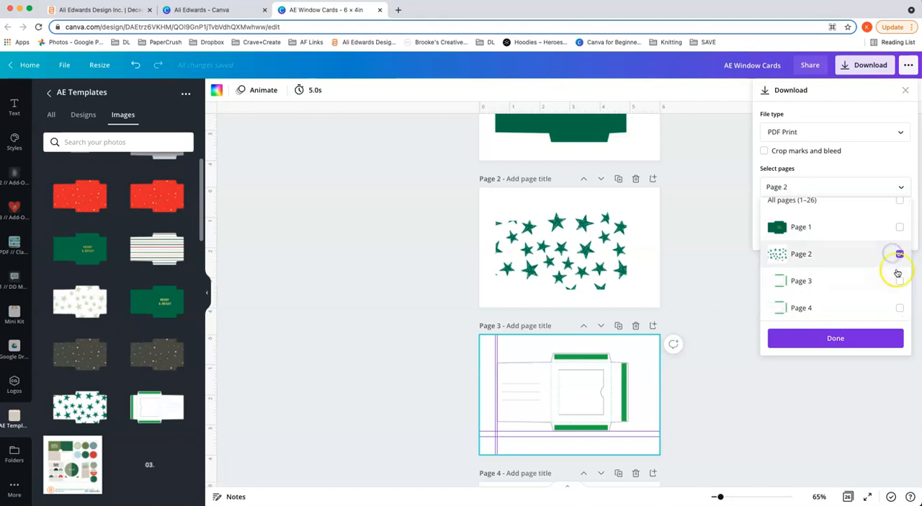
pyautogui.click(898, 281)
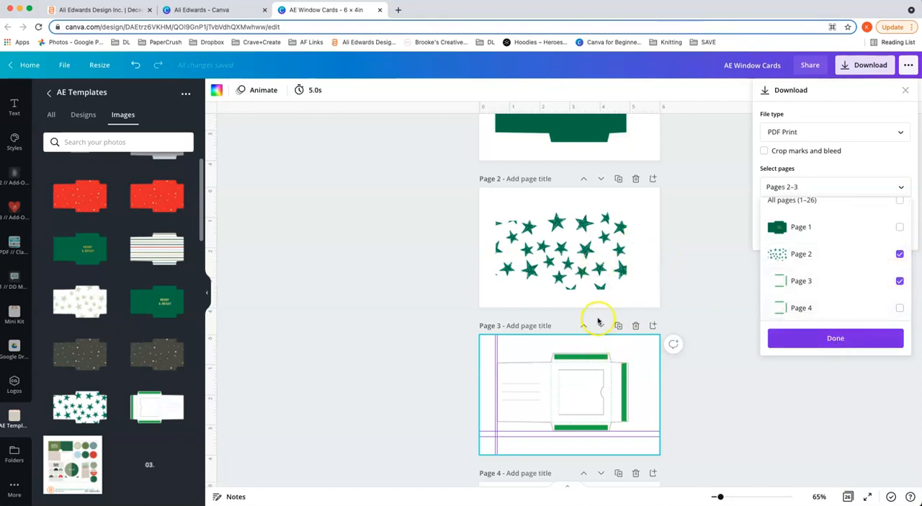
pyautogui.click(817, 335)
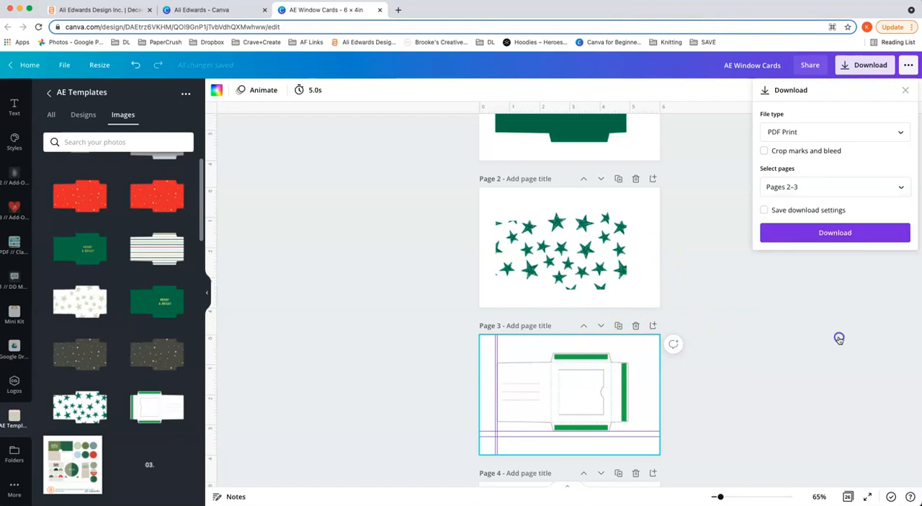
pyautogui.click(835, 235)
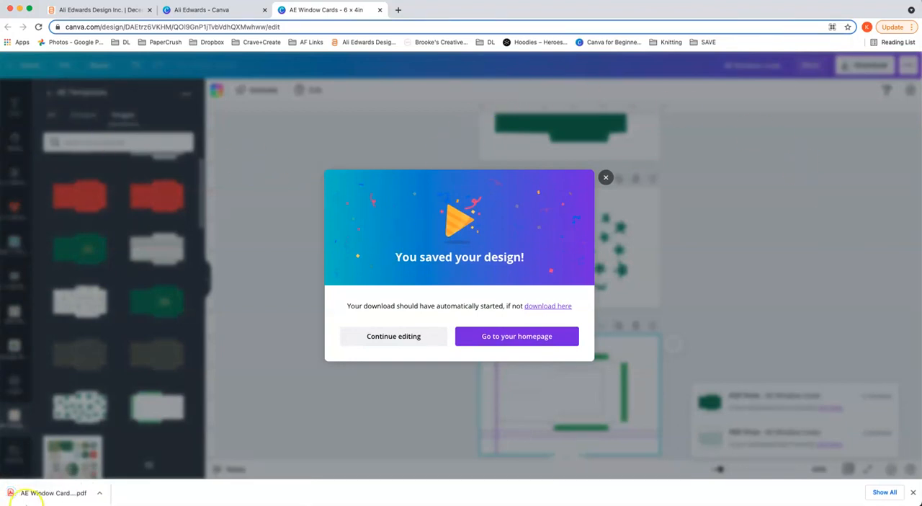
# Step: Open the downloaded PDF, review its print settings for paper size, scale and two-sided printing, and cancel printing
pyautogui.click(72, 500)
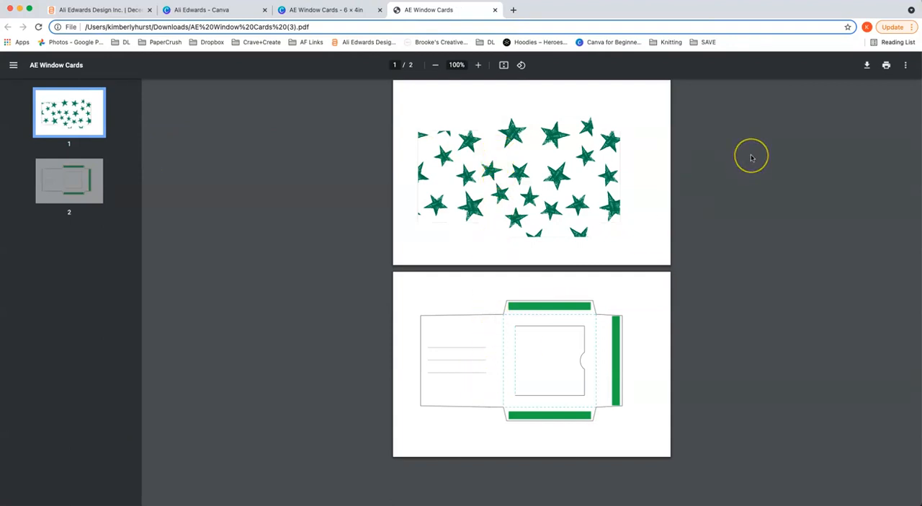
pyautogui.click(886, 65)
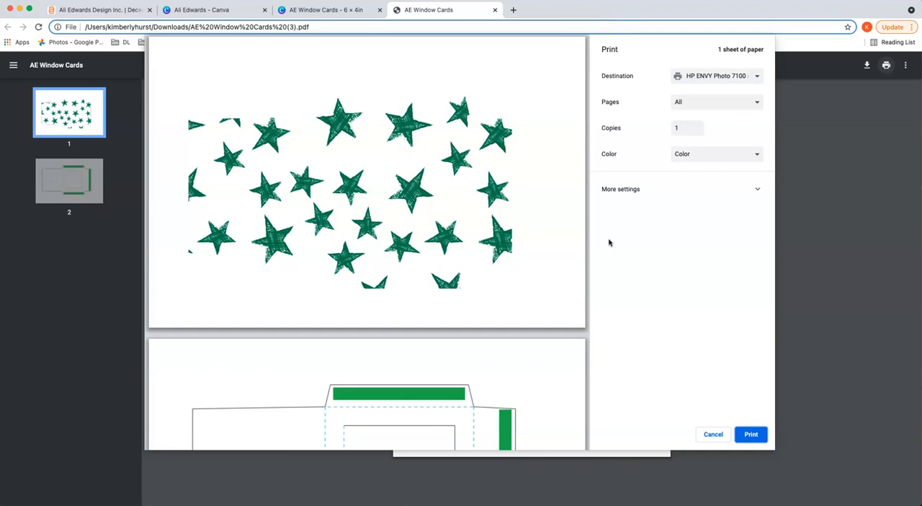
pyautogui.click(756, 189)
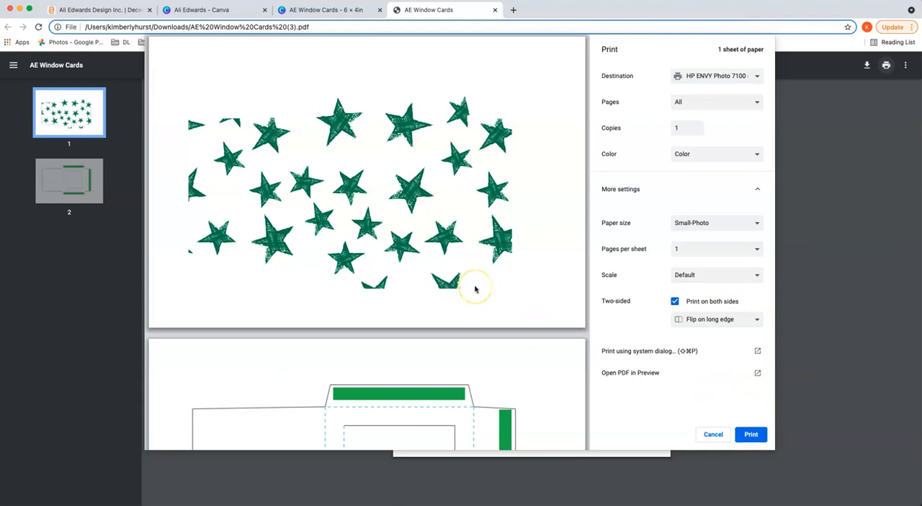
pyautogui.click(712, 435)
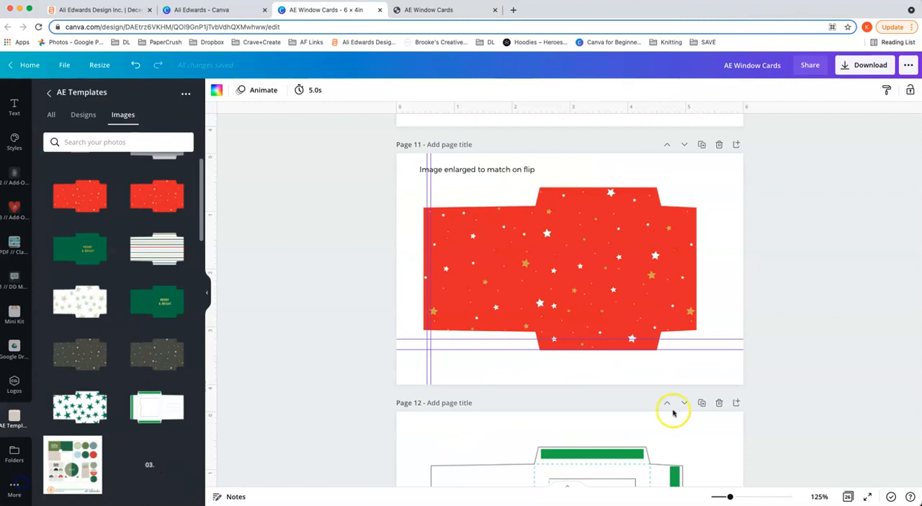
# Step: Examine the enlarged red envelope on page 11, its inside template, and the full-page pattern examples on pages 13 to 15
pyautogui.scroll(-1, 833, 380)
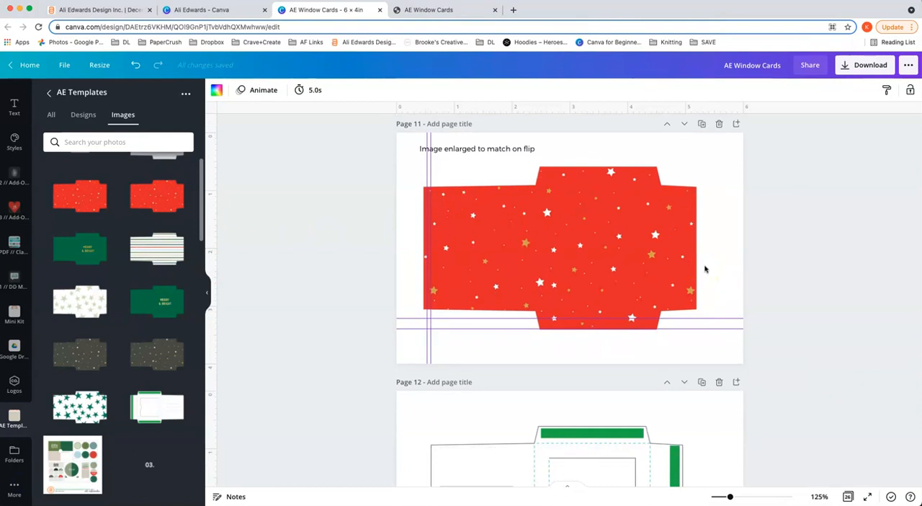
pyautogui.scroll(-8, 706, 269)
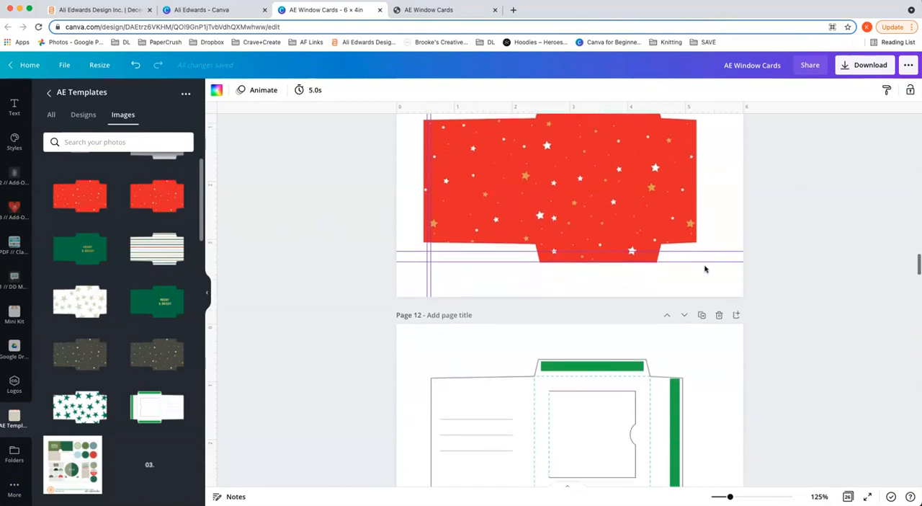
pyautogui.scroll(-5, 705, 268)
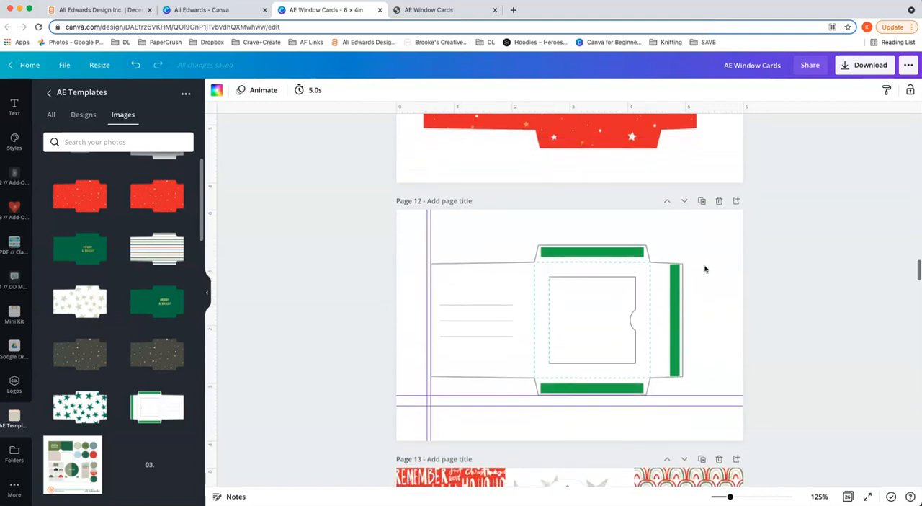
pyautogui.scroll(-7, 705, 269)
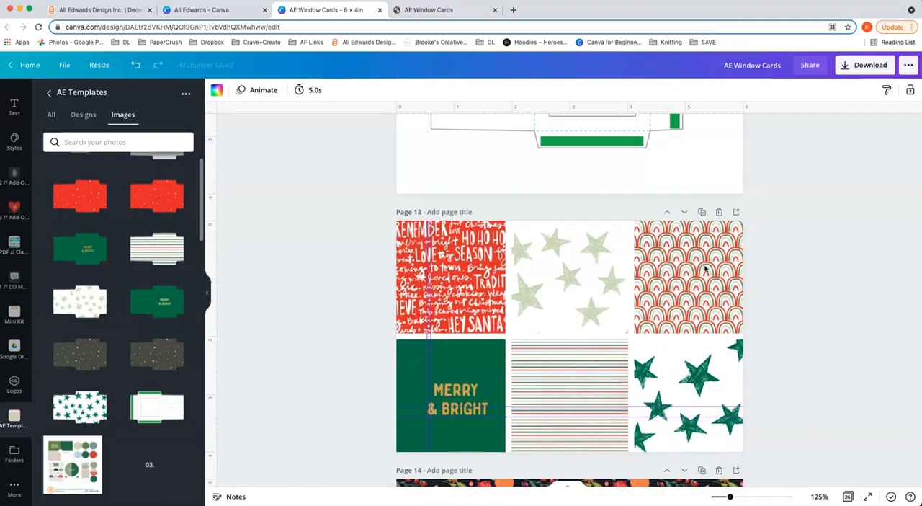
pyautogui.scroll(-2, 705, 269)
pyautogui.moveTo(730, 497); pyautogui.dragTo(738, 497)
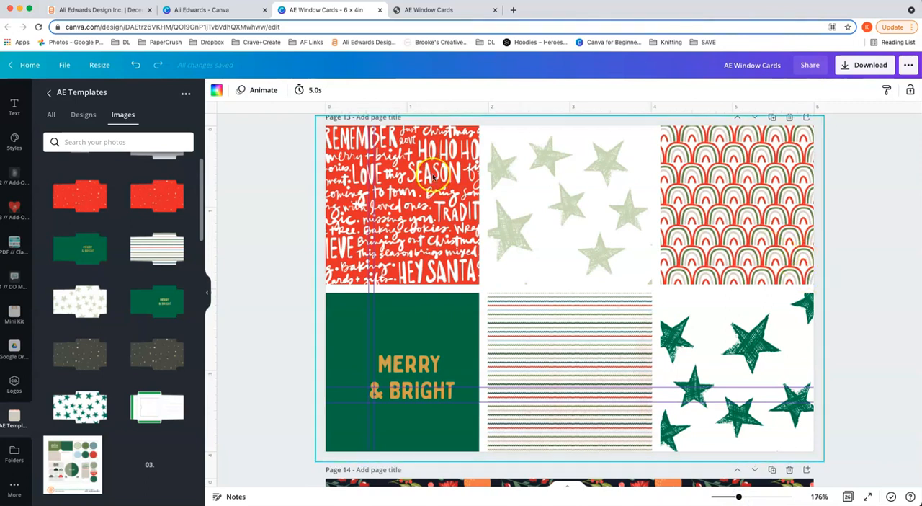
pyautogui.click(423, 319)
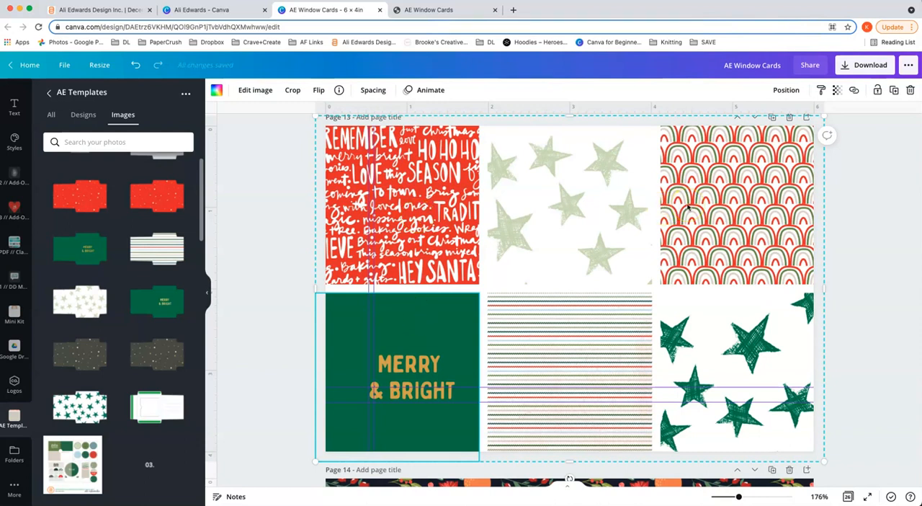
pyautogui.scroll(-3, 687, 208)
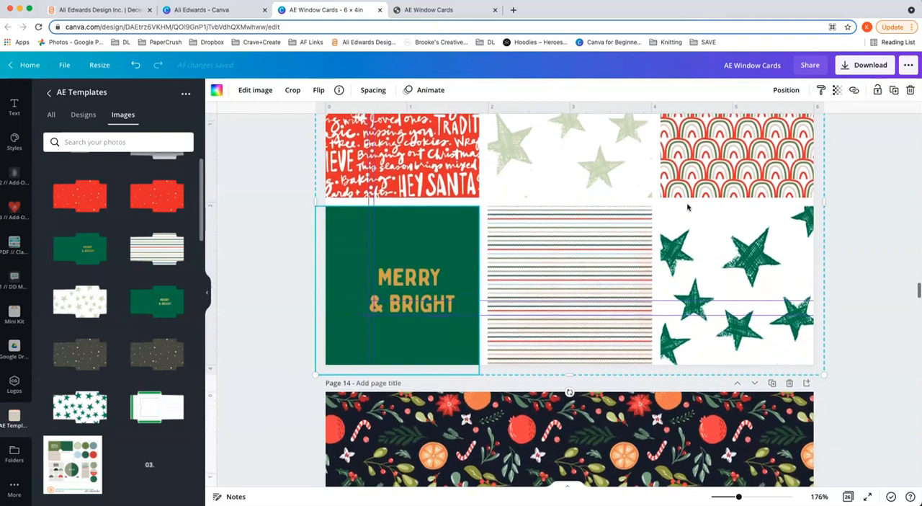
pyautogui.scroll(-6, 688, 207)
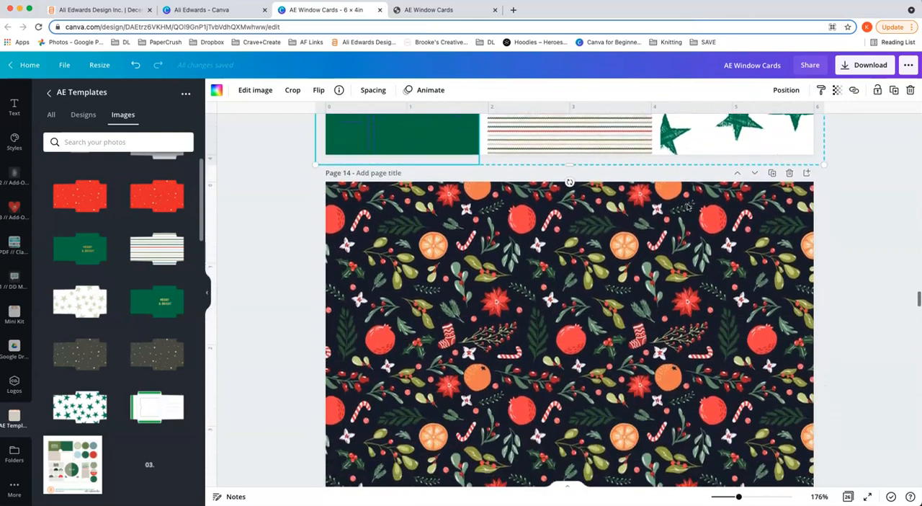
pyautogui.scroll(-1, 688, 208)
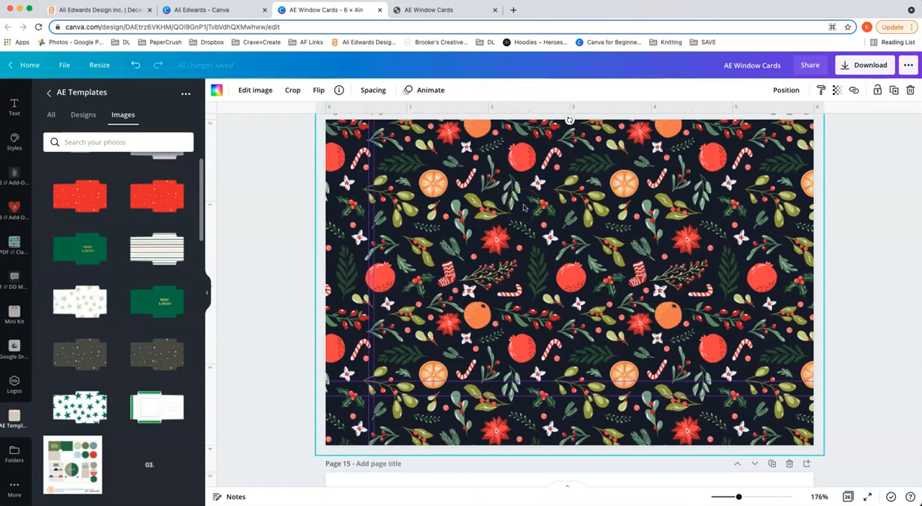
pyautogui.scroll(-4, 523, 208)
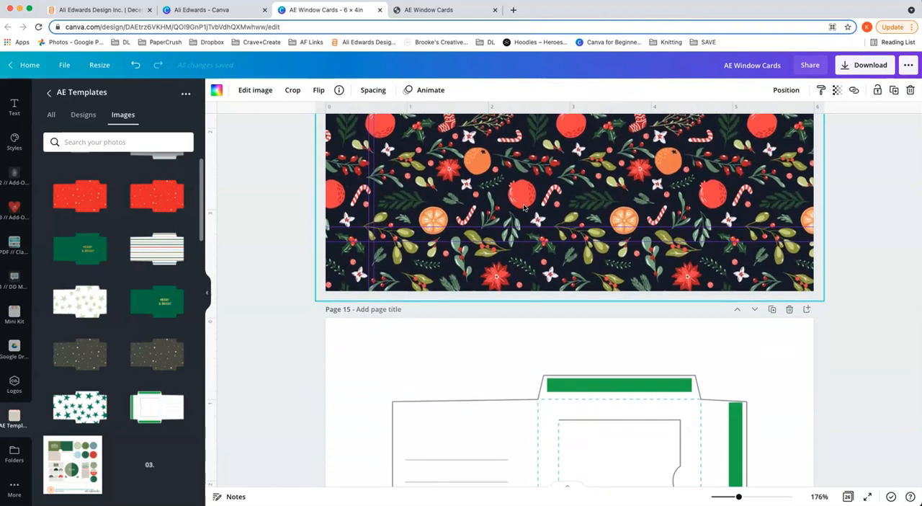
pyautogui.scroll(-2, 524, 208)
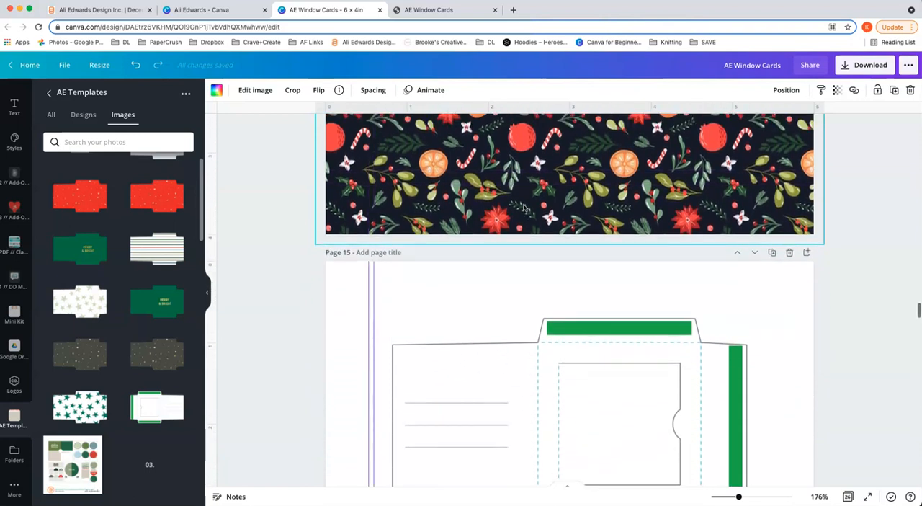
# Step: Examine how the dark holiday pattern filling page 14 pairs with the inside envelope template on page 15
pyautogui.moveTo(740, 495); pyautogui.dragTo(728, 497)
pyautogui.click(709, 294)
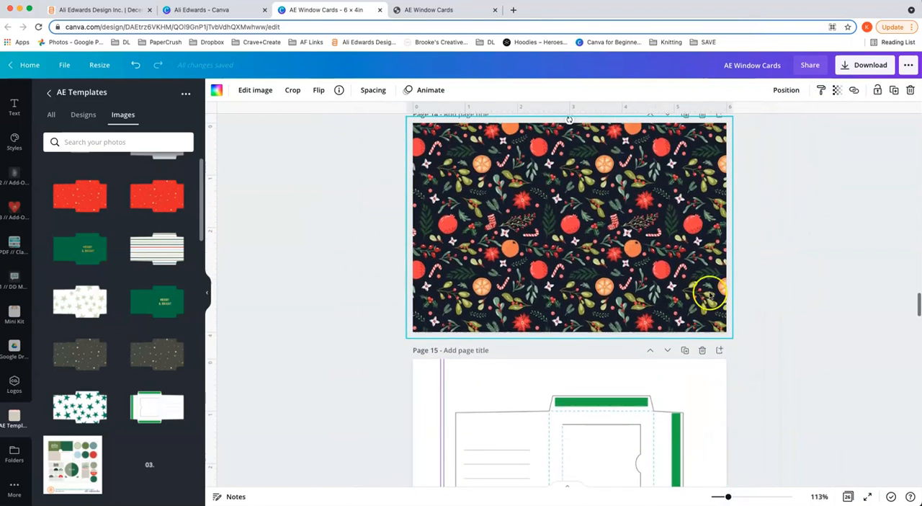
pyautogui.scroll(-4, 689, 270)
pyautogui.scroll(1, 679, 327)
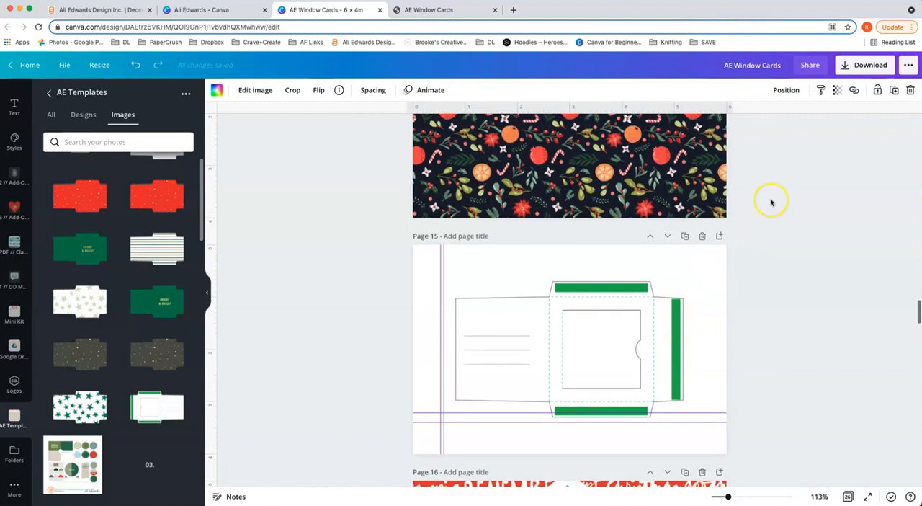
pyautogui.scroll(2, 718, 320)
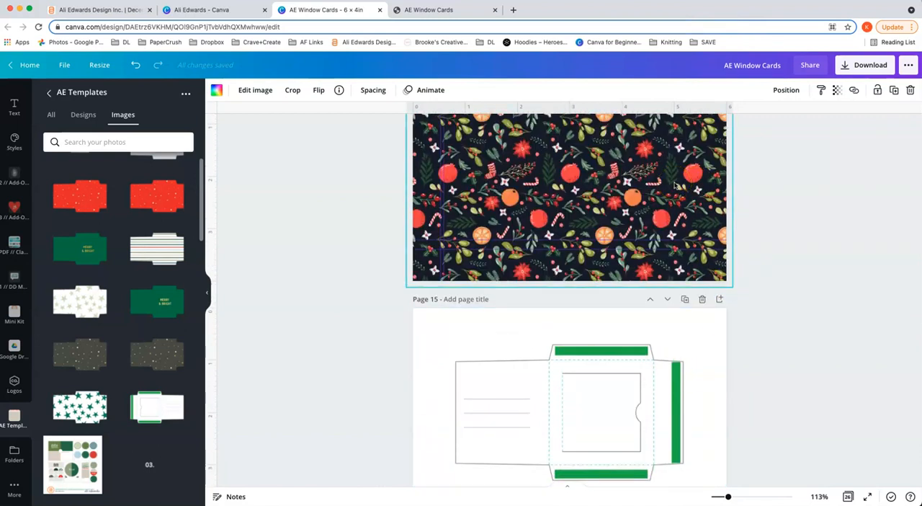
pyautogui.scroll(1, 675, 185)
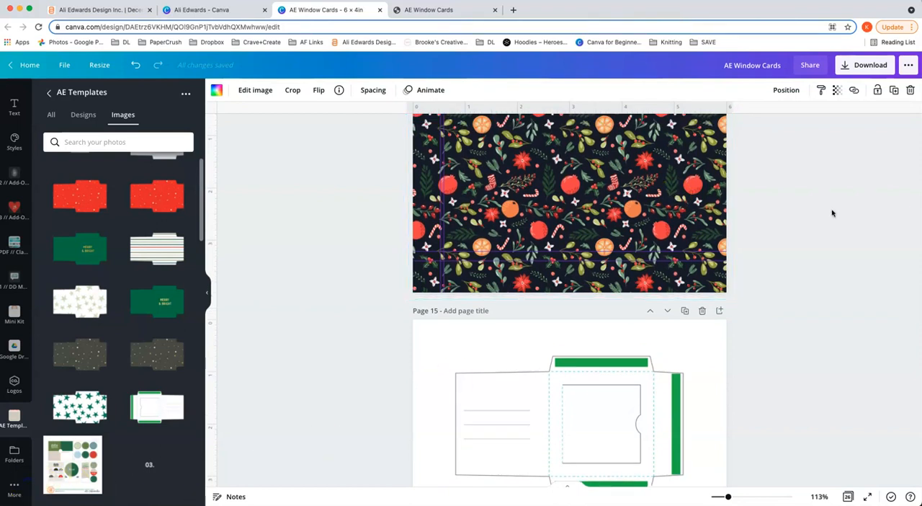
pyautogui.click(572, 213)
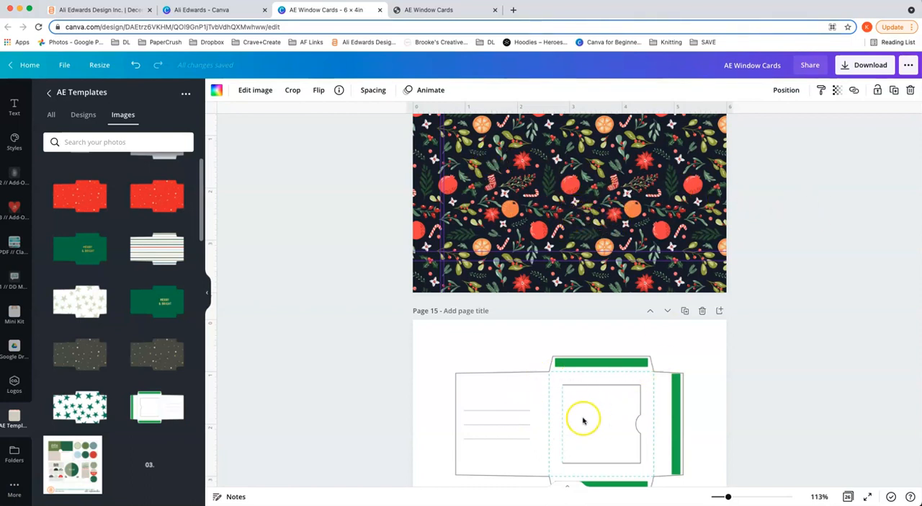
pyautogui.scroll(-1, 588, 417)
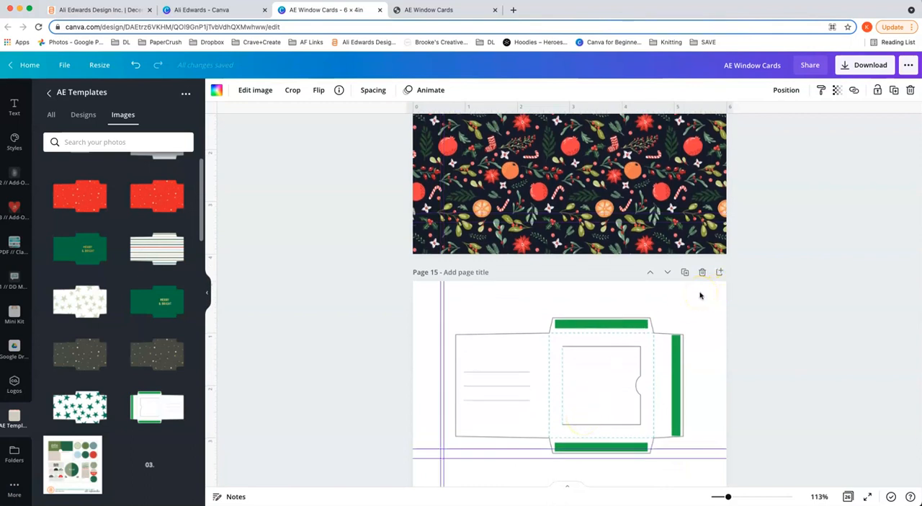
pyautogui.scroll(2, 752, 296)
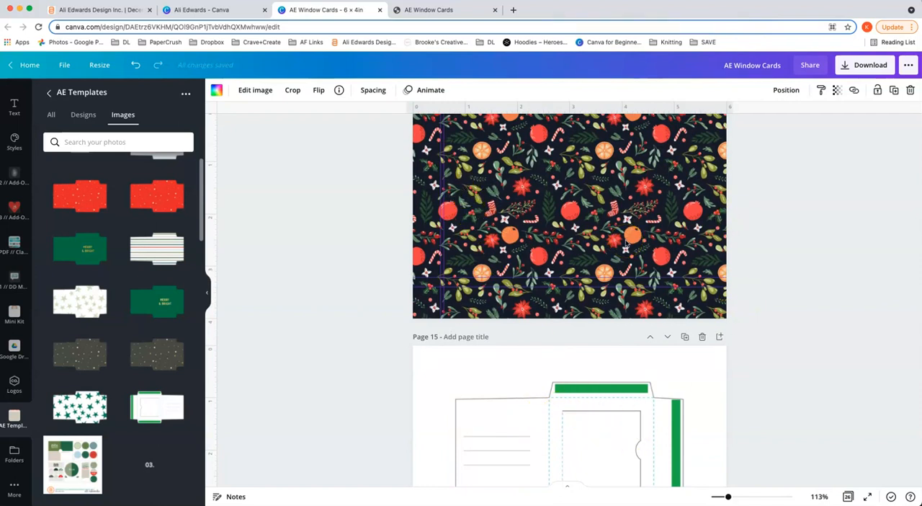
pyautogui.scroll(-4, 625, 243)
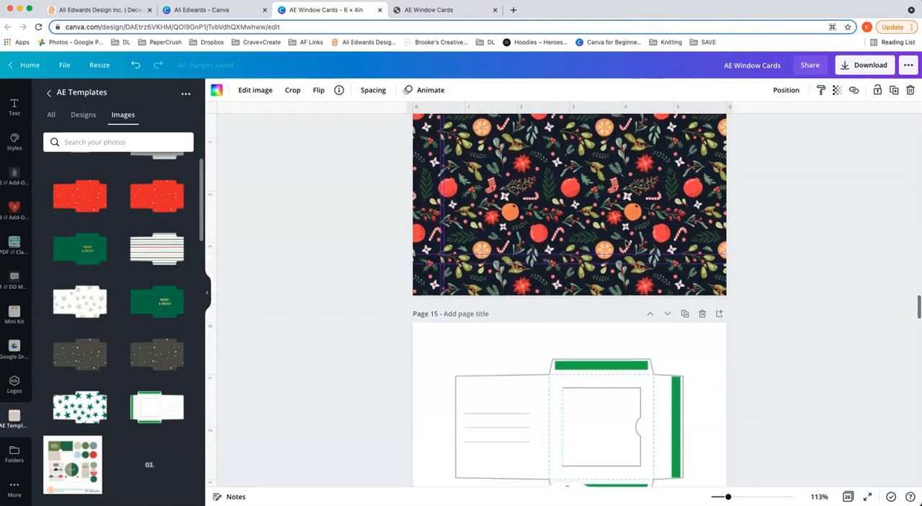
# Step: Review the remaining full-page patterns and their paired inside templates on pages 16 to 25
pyautogui.scroll(-1, 625, 243)
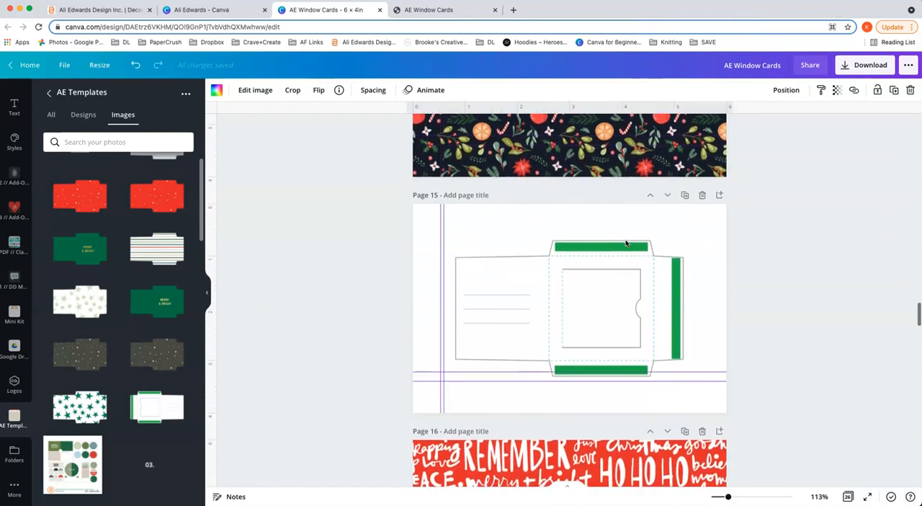
pyautogui.scroll(-7, 625, 243)
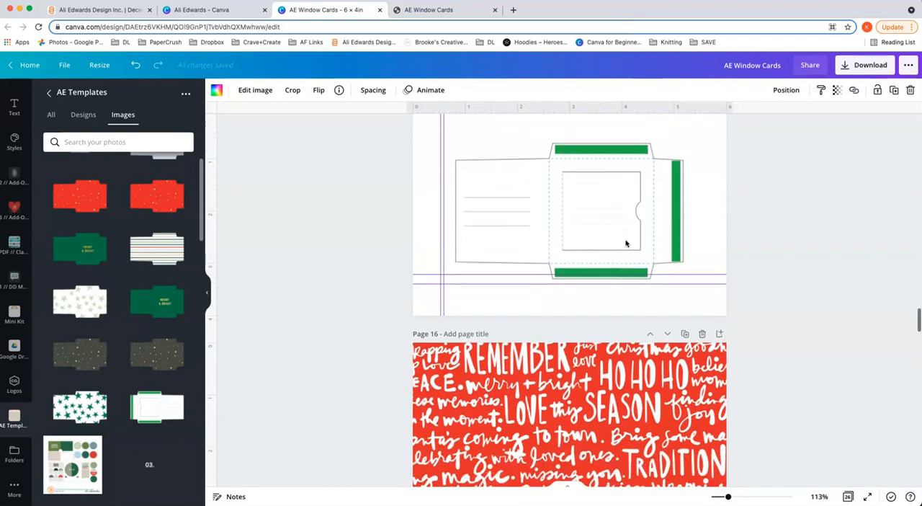
pyautogui.scroll(-1, 625, 243)
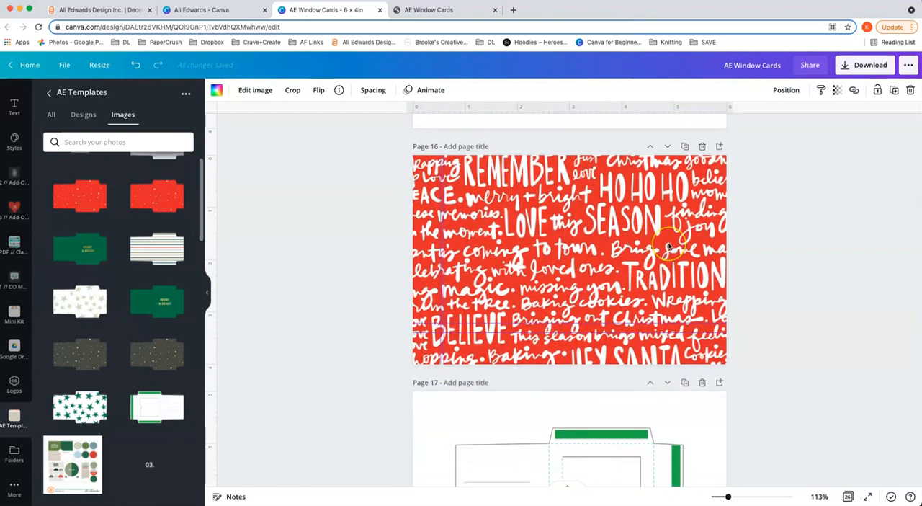
pyautogui.scroll(-6, 668, 247)
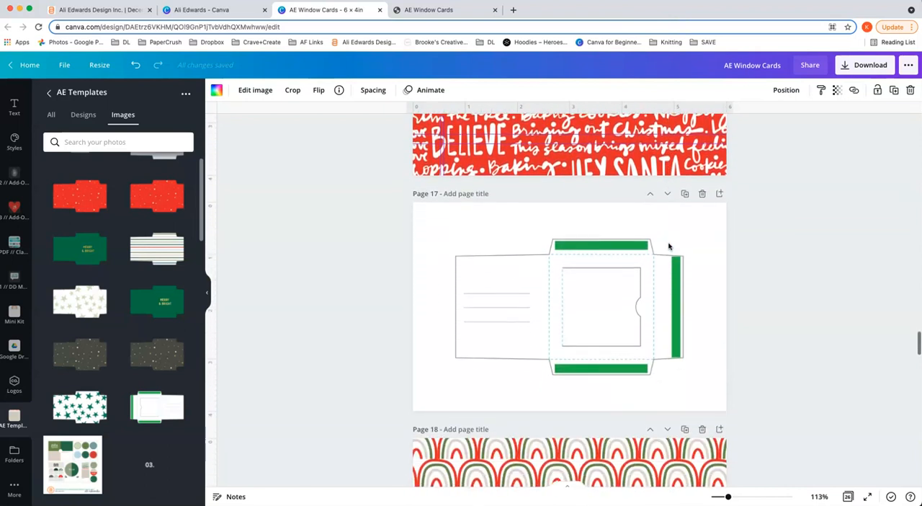
pyautogui.scroll(-7, 668, 247)
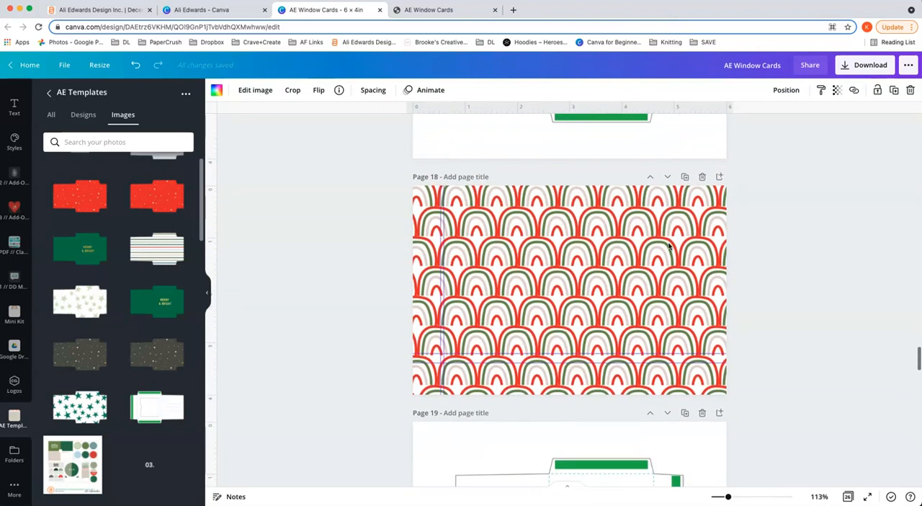
pyautogui.scroll(1, 668, 246)
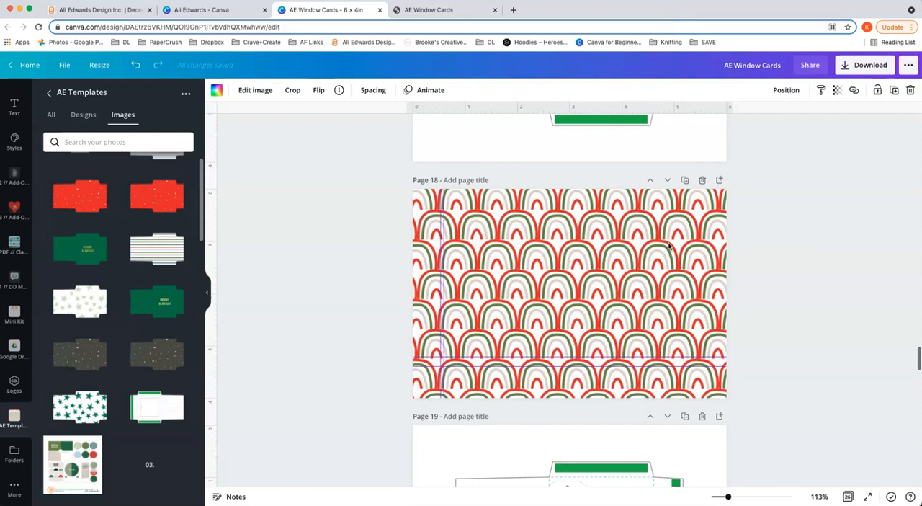
pyautogui.scroll(-4, 669, 246)
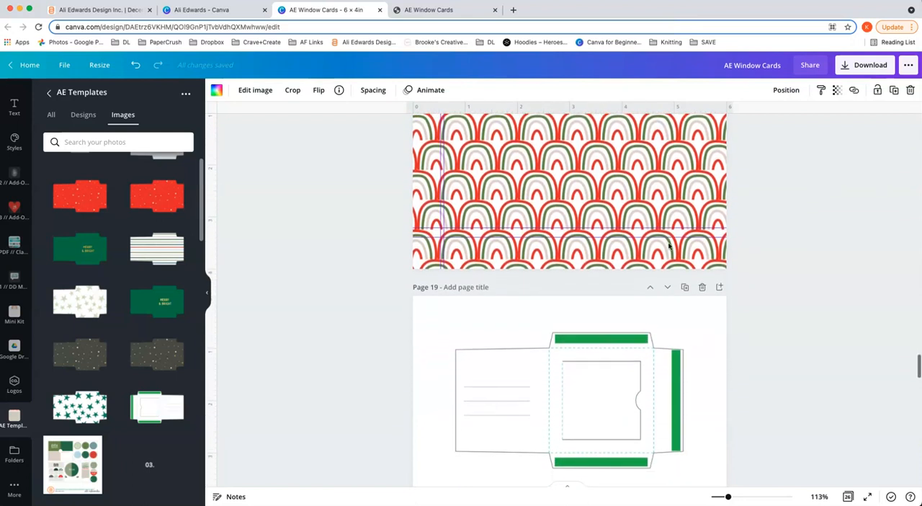
pyautogui.scroll(-20, 669, 246)
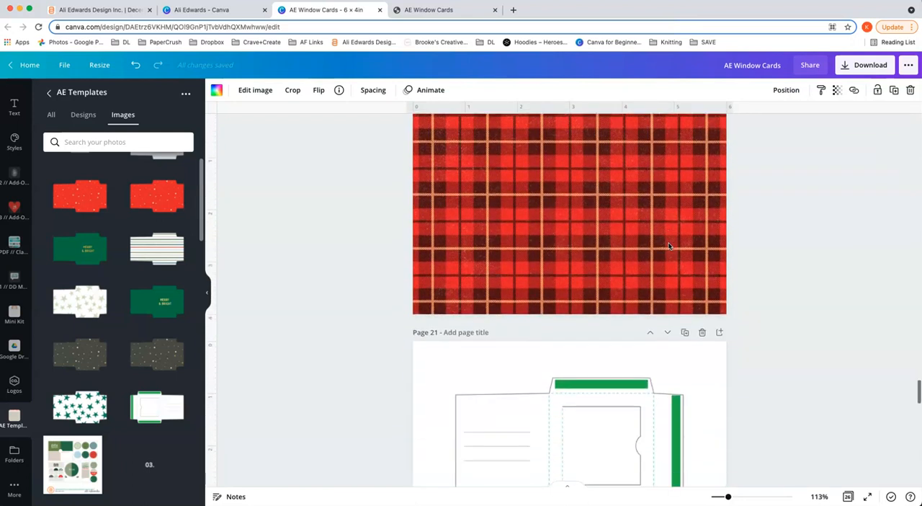
pyautogui.scroll(-20, 669, 246)
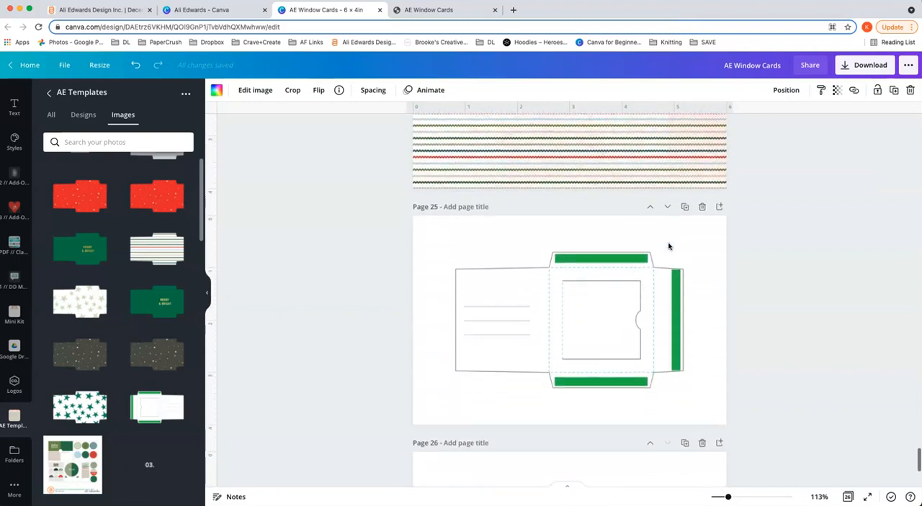
# Step: Add a single-image grid to the blank page 26
pyautogui.click(647, 289)
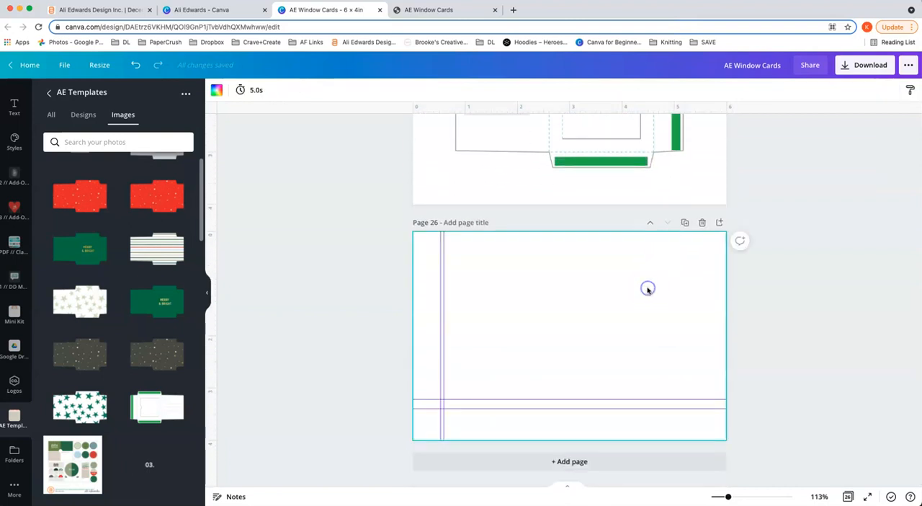
pyautogui.moveTo(728, 496); pyautogui.dragTo(734, 497)
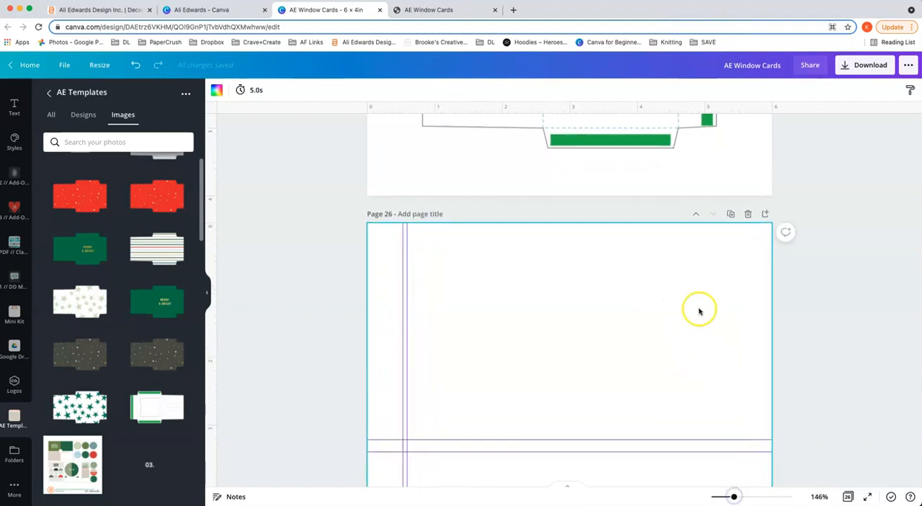
pyautogui.scroll(-2, 700, 311)
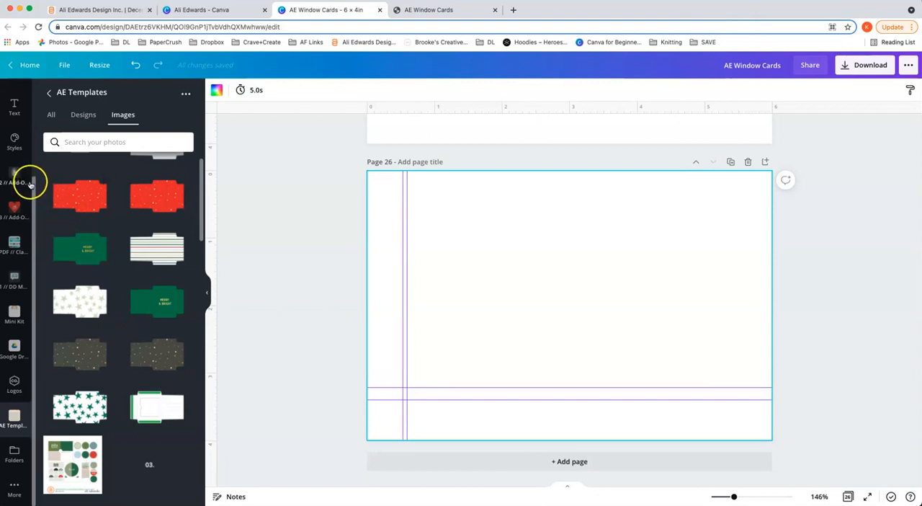
pyautogui.scroll(2, 14, 136)
pyautogui.scroll(1, 14, 136)
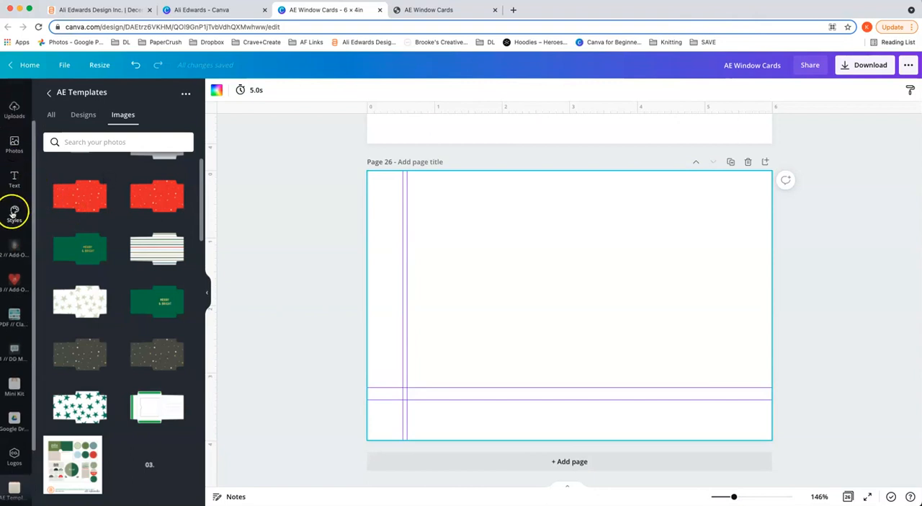
pyautogui.scroll(2, 14, 115)
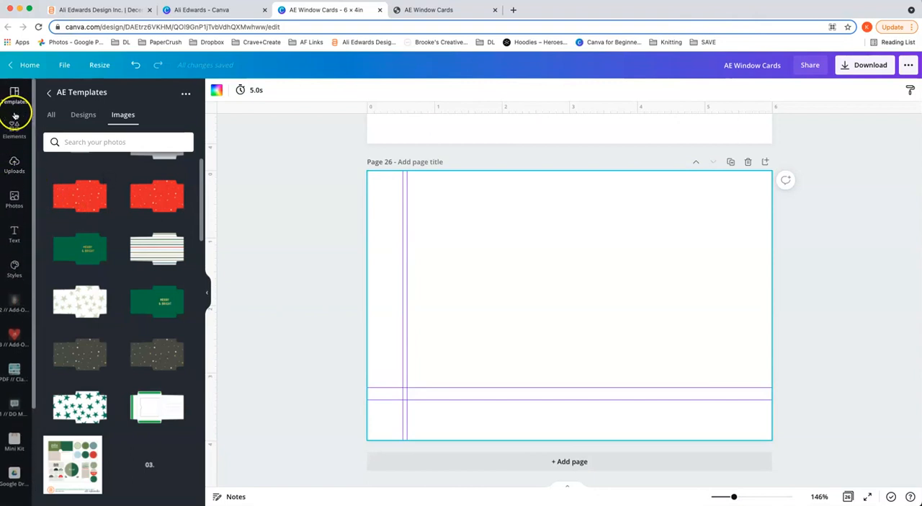
pyautogui.click(14, 126)
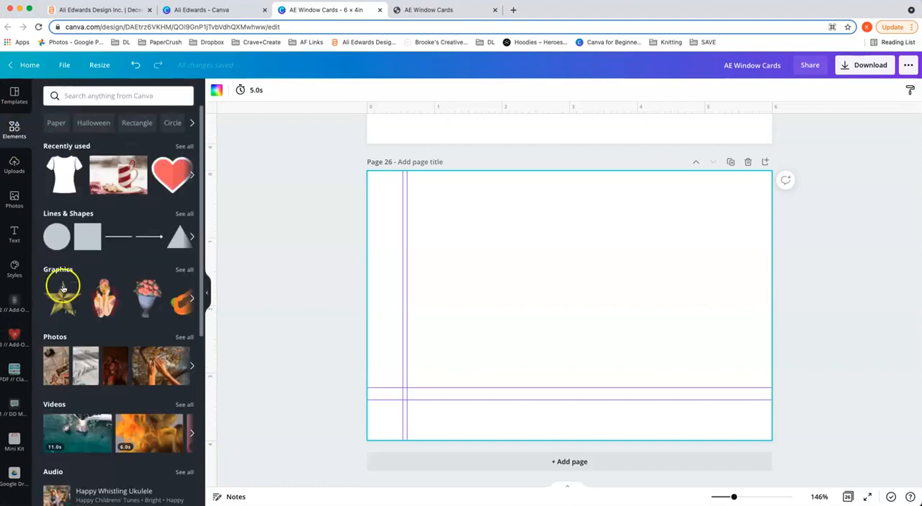
pyautogui.scroll(-5, 62, 287)
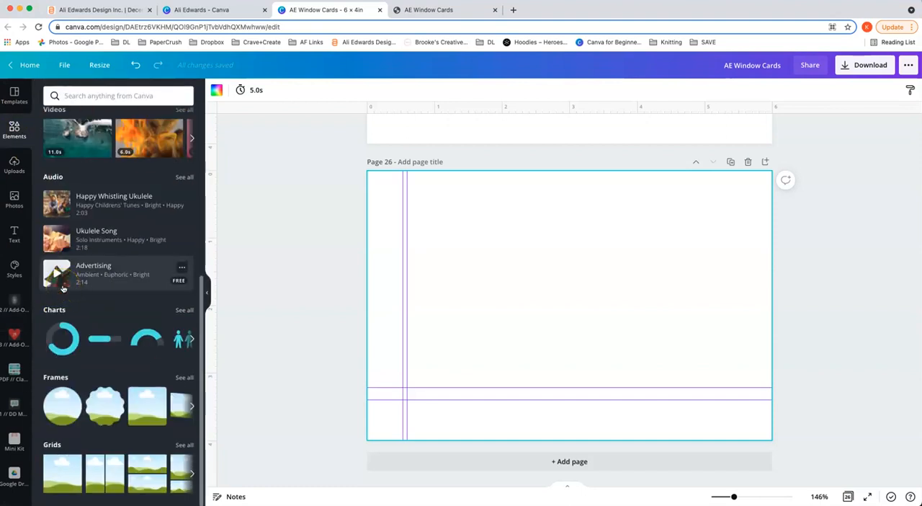
pyautogui.click(62, 460)
# Step: Resize the grid on page 26 so its corners align with the page corners, and deselect it
pyautogui.moveTo(778, 161); pyautogui.dragTo(772, 169)
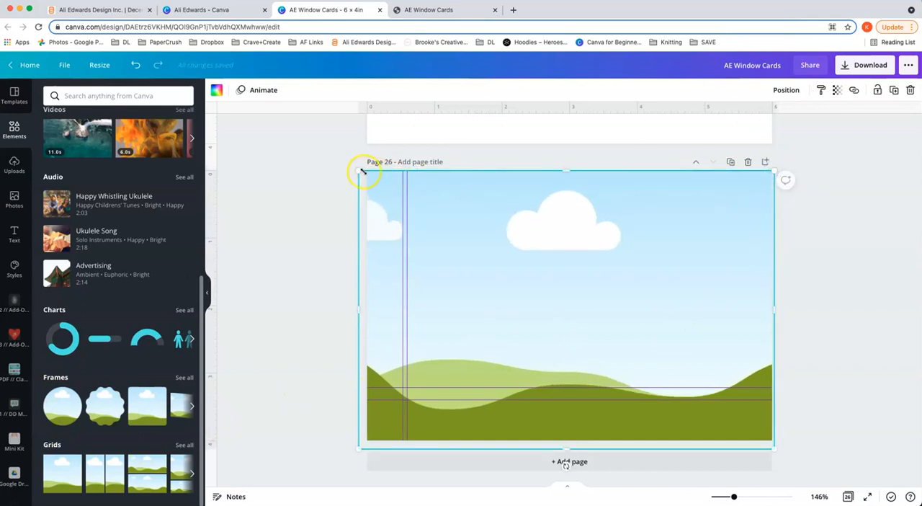
pyautogui.moveTo(363, 170); pyautogui.dragTo(367, 171)
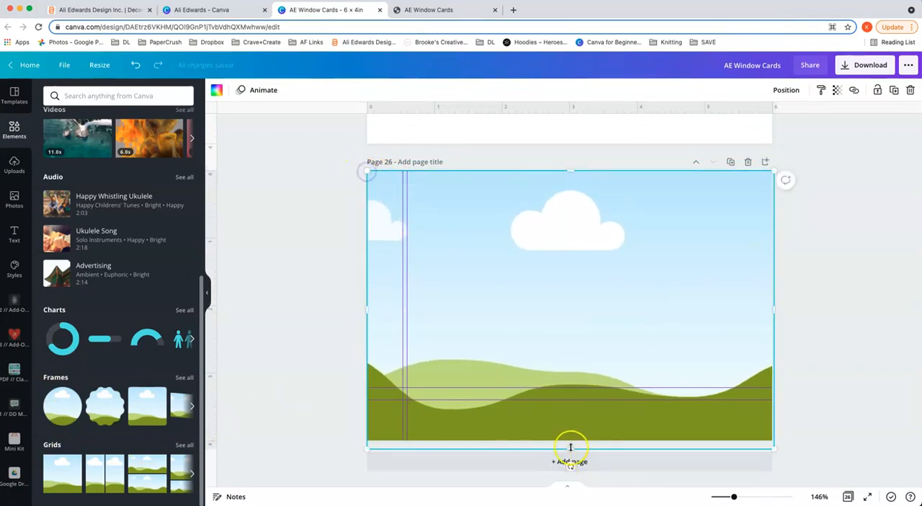
pyautogui.moveTo(770, 447); pyautogui.dragTo(773, 439)
pyautogui.click(831, 334)
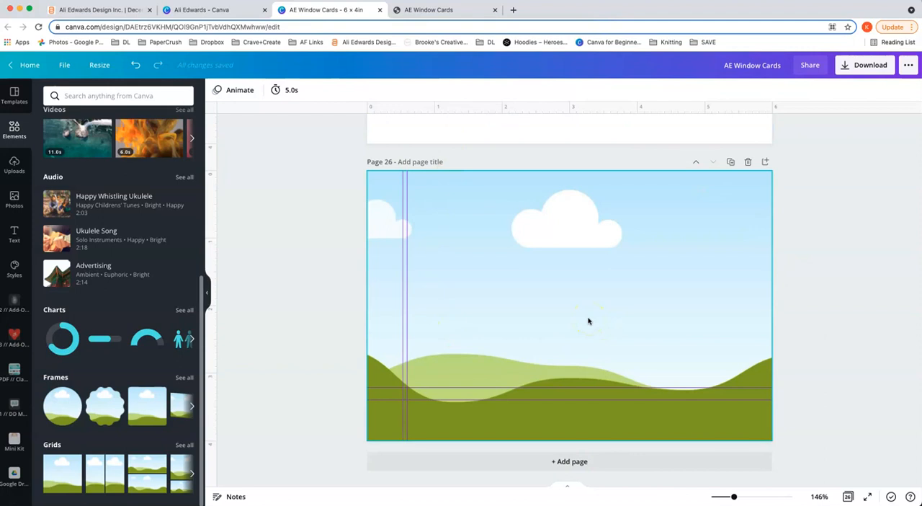
# Step: Duplicate the inside template on page 25 and move the copy below the grid page as page 27
pyautogui.scroll(3, 588, 321)
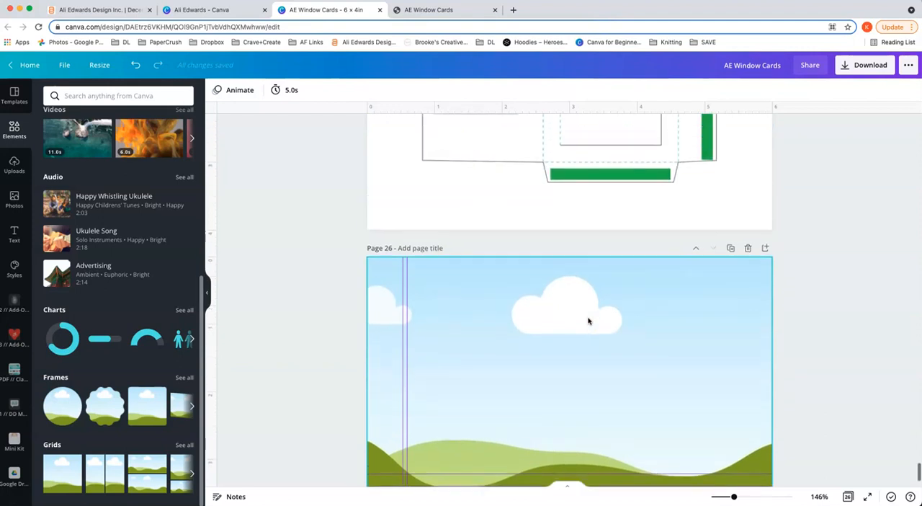
pyautogui.scroll(5, 588, 321)
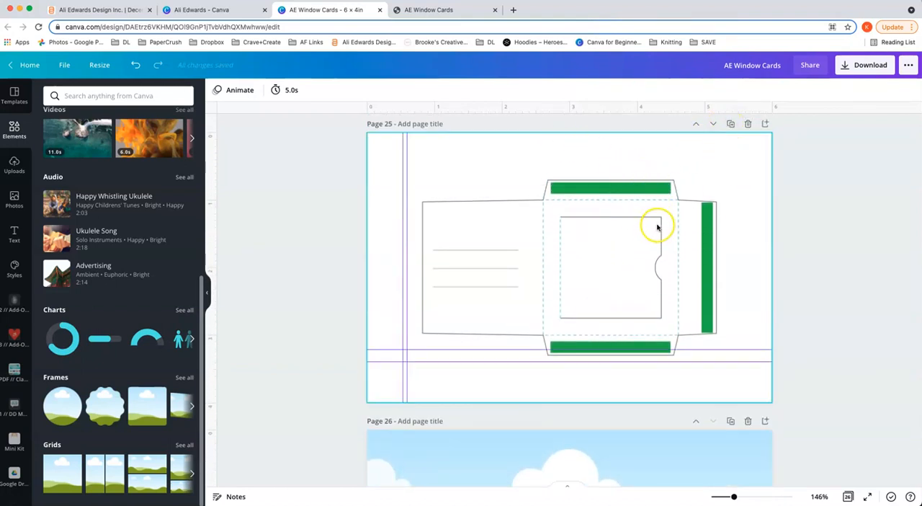
pyautogui.click(731, 125)
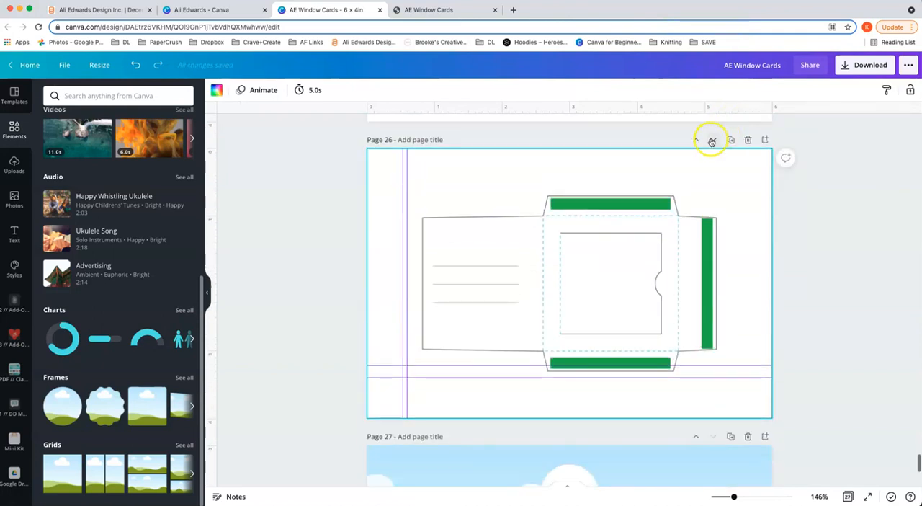
pyautogui.click(711, 140)
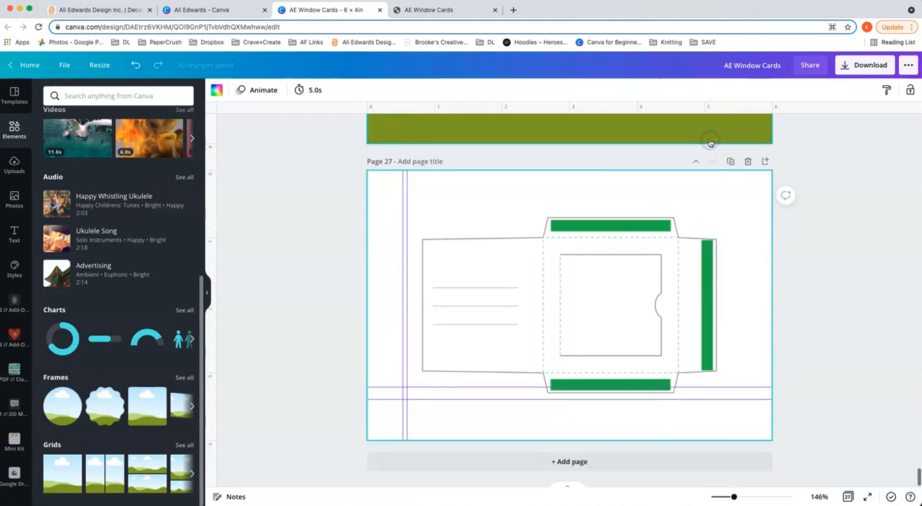
pyautogui.scroll(3, 710, 222)
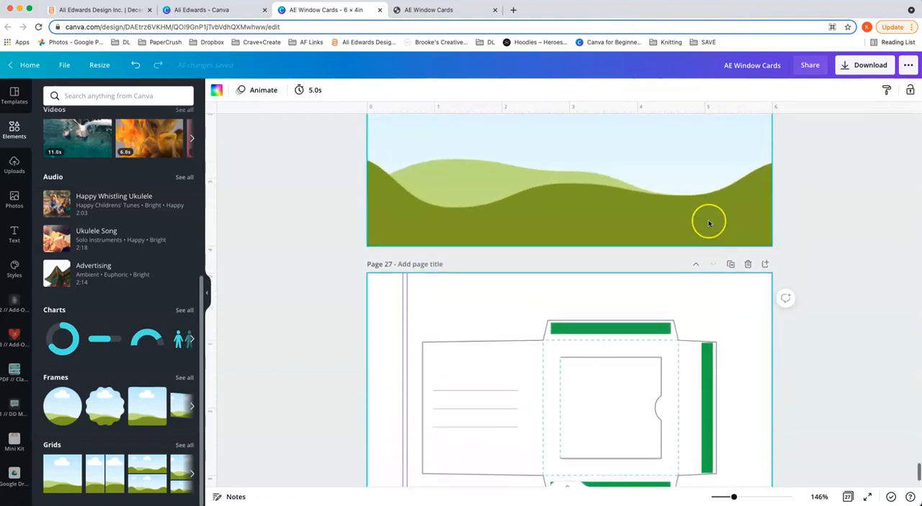
pyautogui.scroll(1, 708, 223)
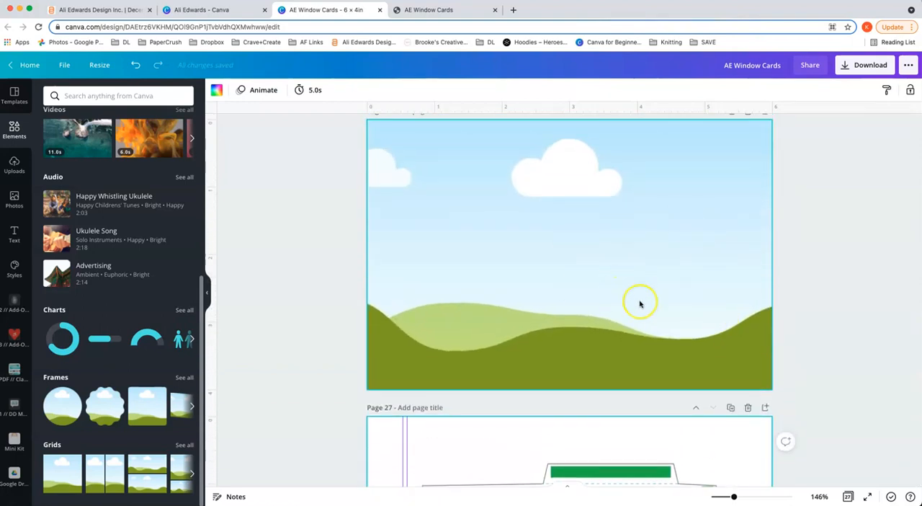
pyautogui.scroll(-5, 670, 296)
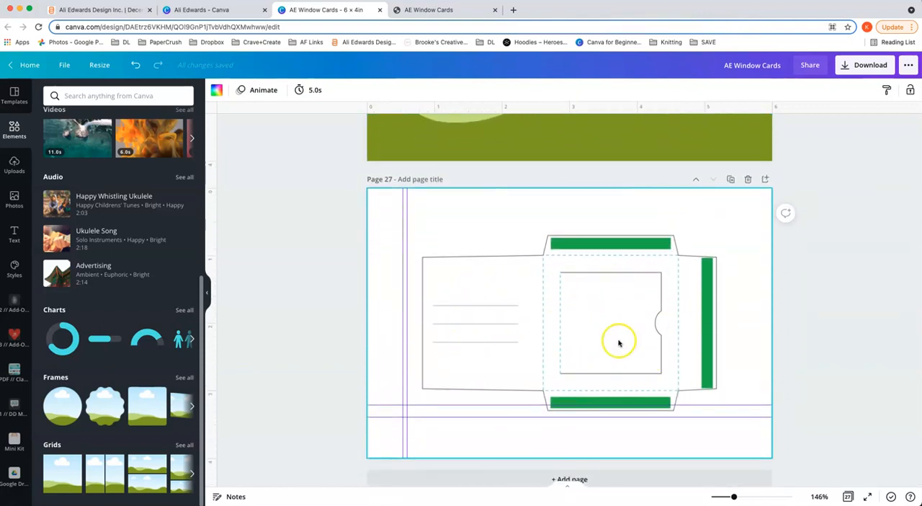
pyautogui.scroll(5, 556, 334)
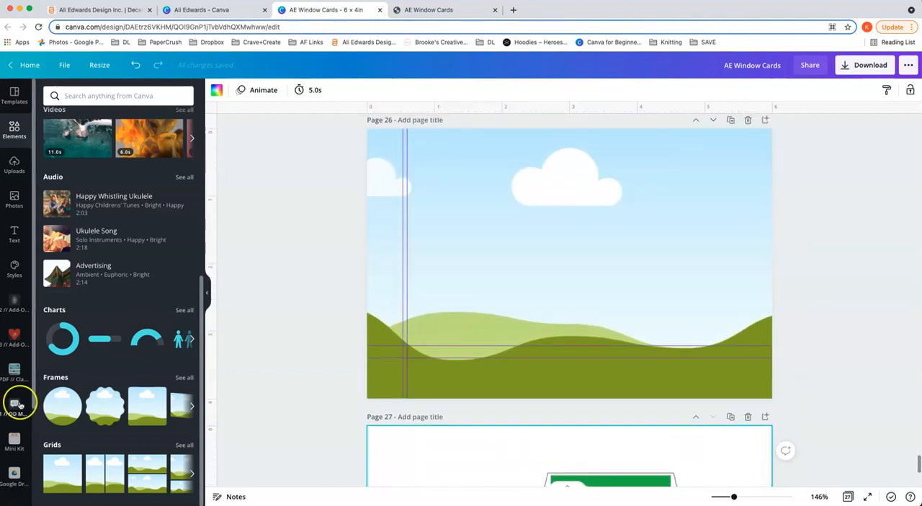
# Step: Fill the grid on page 26 with the fruit, holly and poinsettia pattern from the DD Main Kit folder
pyautogui.click(16, 405)
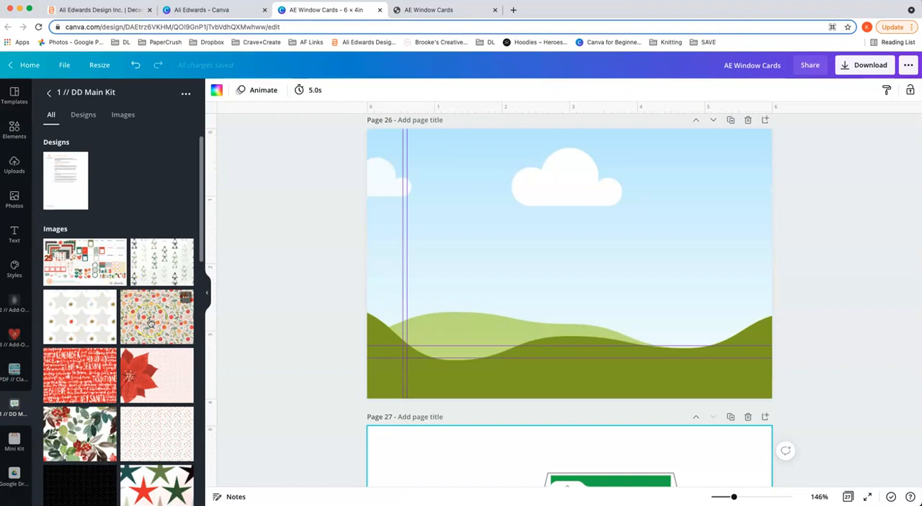
pyautogui.scroll(-3, 150, 323)
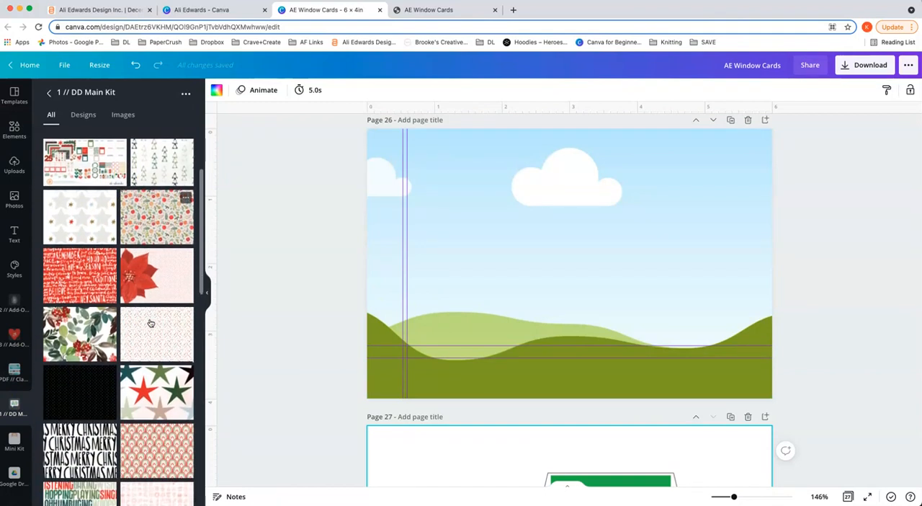
pyautogui.moveTo(152, 226); pyautogui.dragTo(470, 209)
pyautogui.click(840, 242)
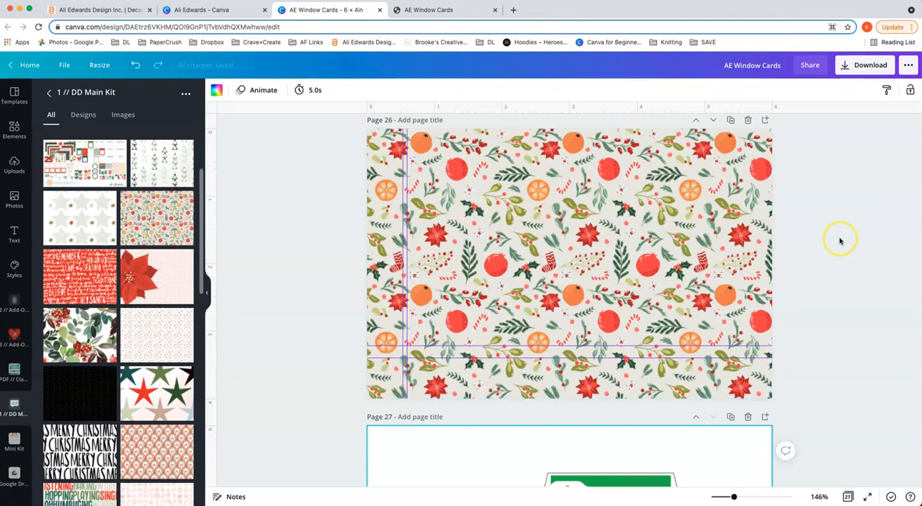
pyautogui.scroll(-2, 840, 242)
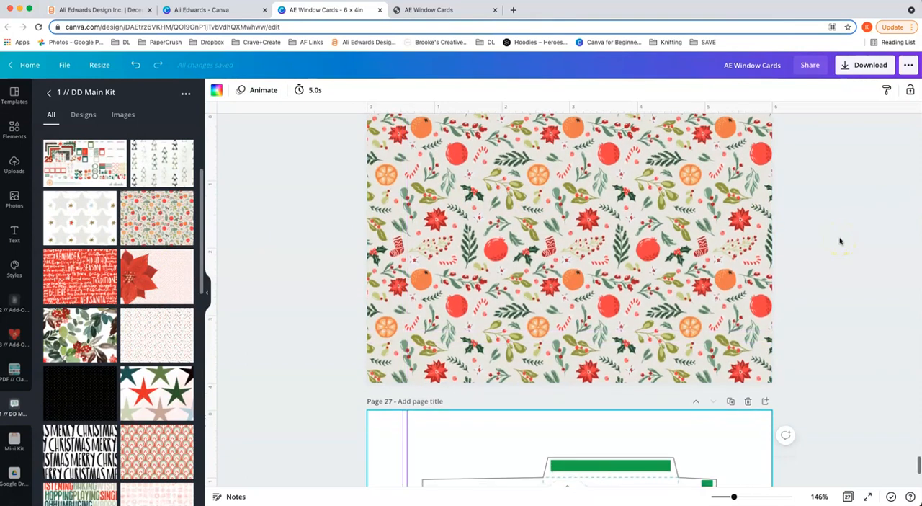
pyautogui.scroll(2, 840, 242)
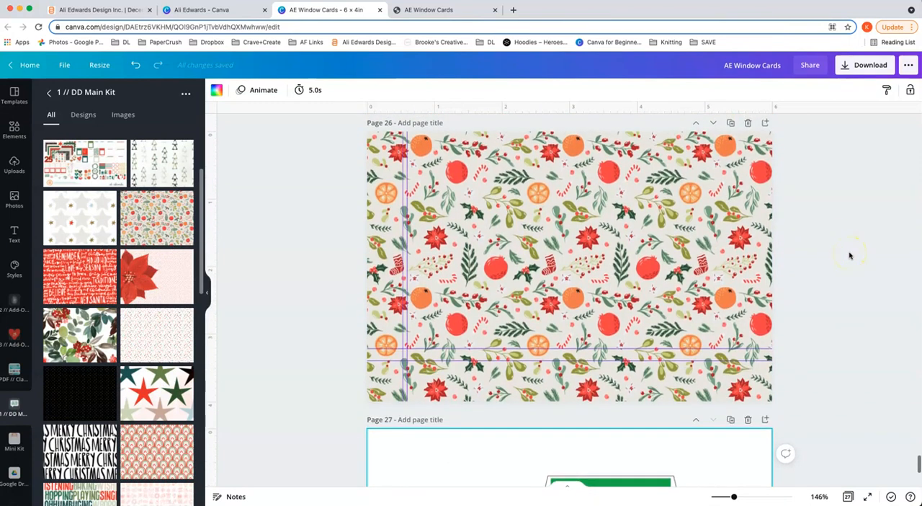
pyautogui.scroll(-2, 850, 255)
pyautogui.scroll(2, 849, 255)
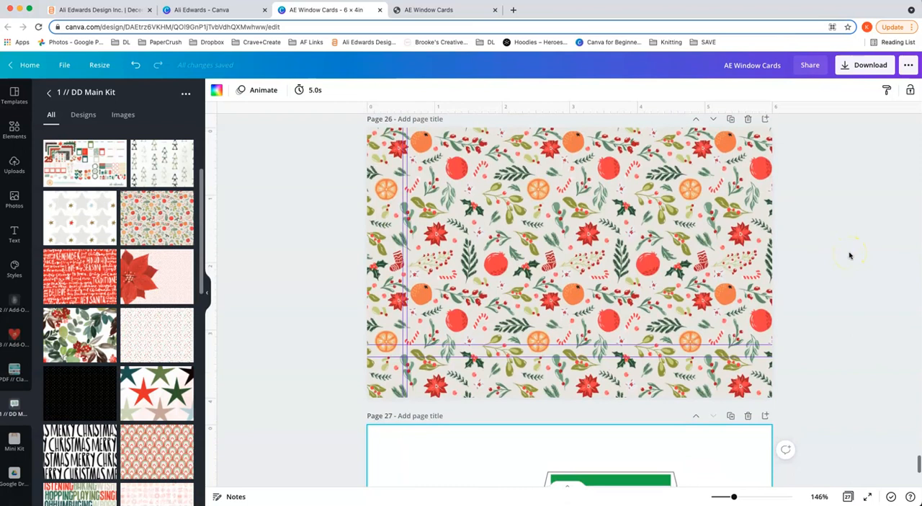
# Step: Set the download file type to PDF Print and limit the pages to 26 and 27
pyautogui.click(871, 66)
pyautogui.click(895, 130)
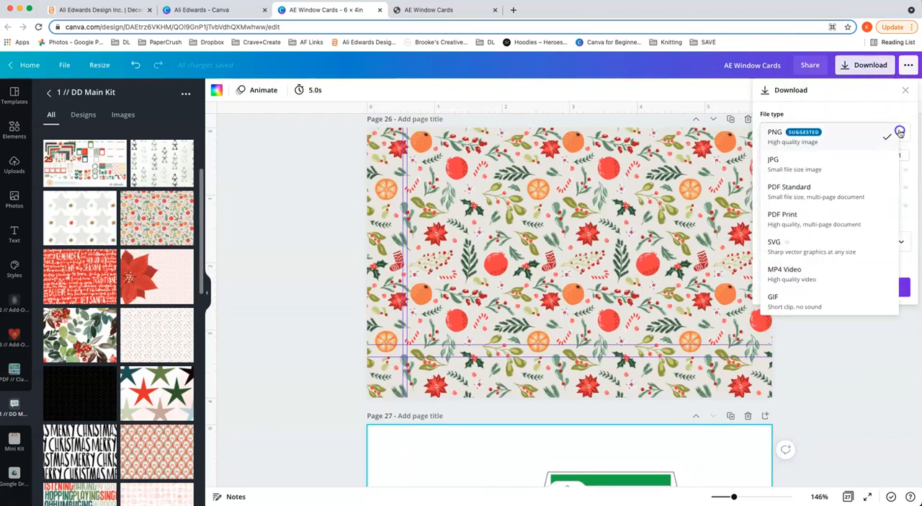
pyautogui.click(847, 217)
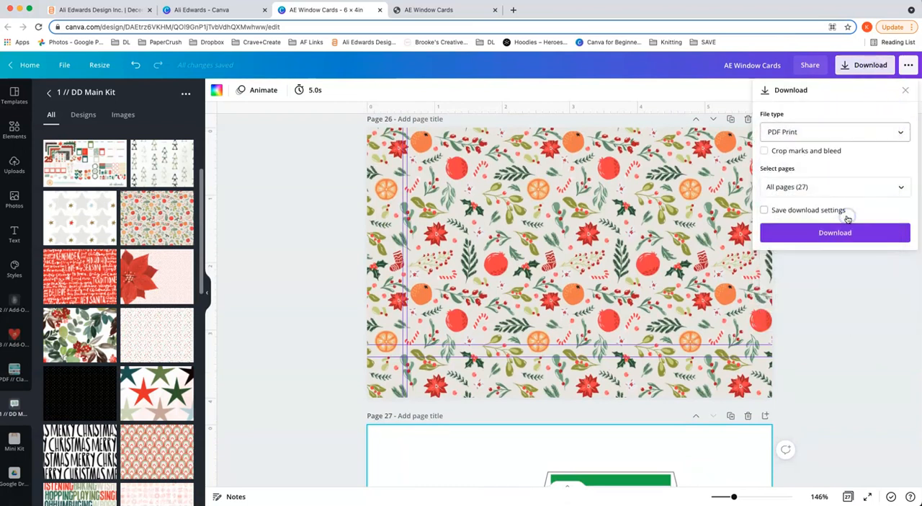
pyautogui.click(902, 188)
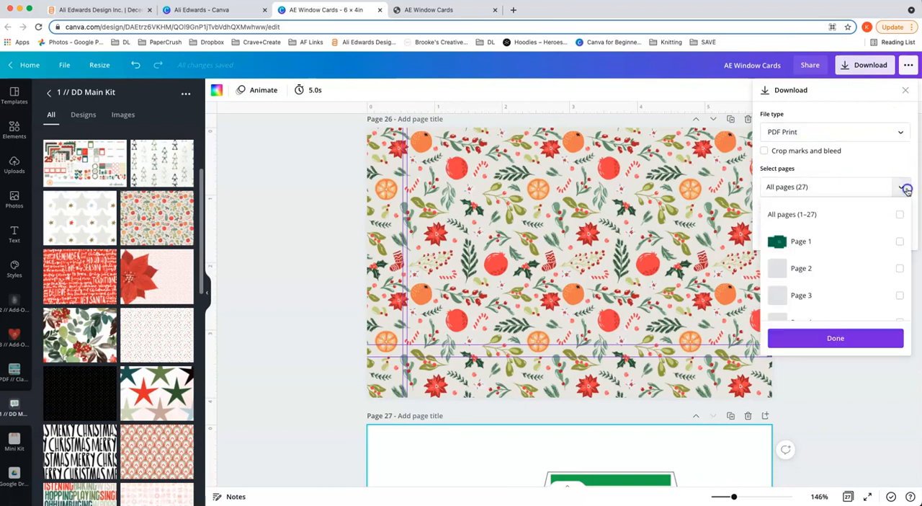
pyautogui.scroll(-5, 888, 241)
pyautogui.scroll(-5, 888, 241)
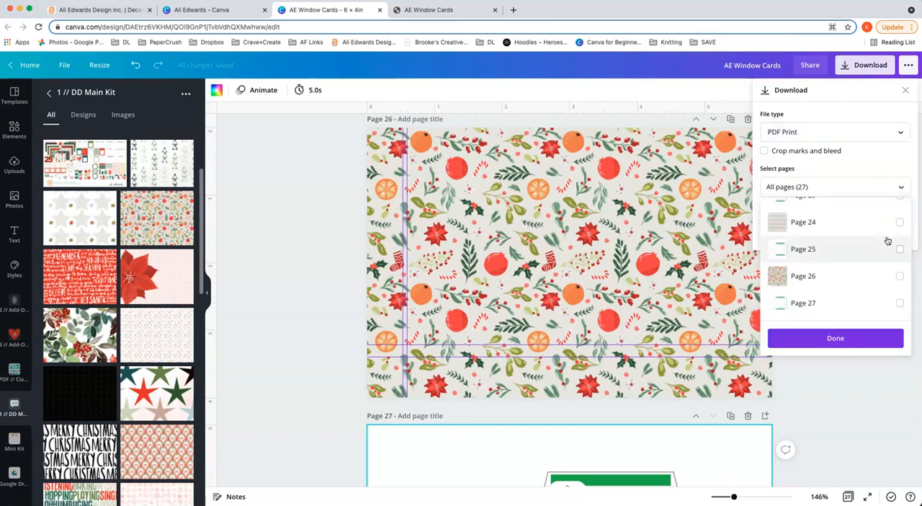
pyautogui.click(893, 275)
pyautogui.click(898, 303)
pyautogui.click(823, 340)
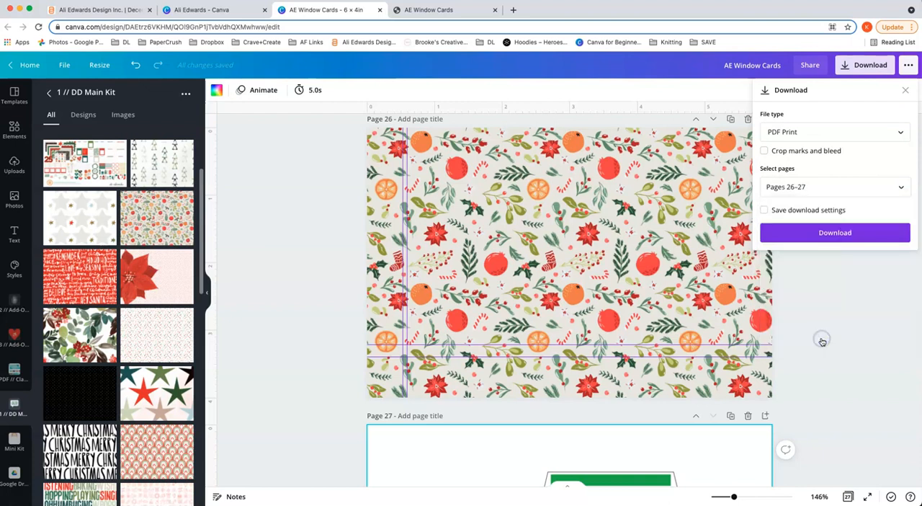
# Step: Download the two-page PDF and open the downloaded file
pyautogui.click(821, 234)
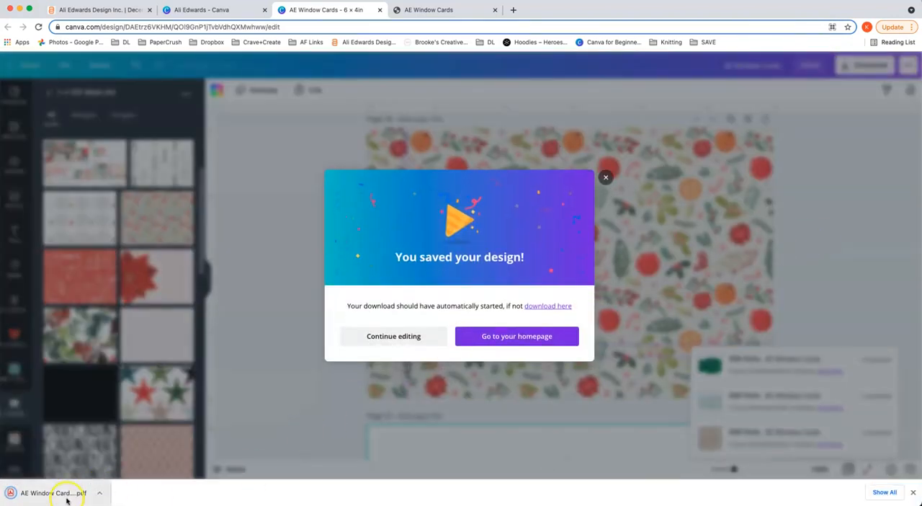
pyautogui.click(50, 493)
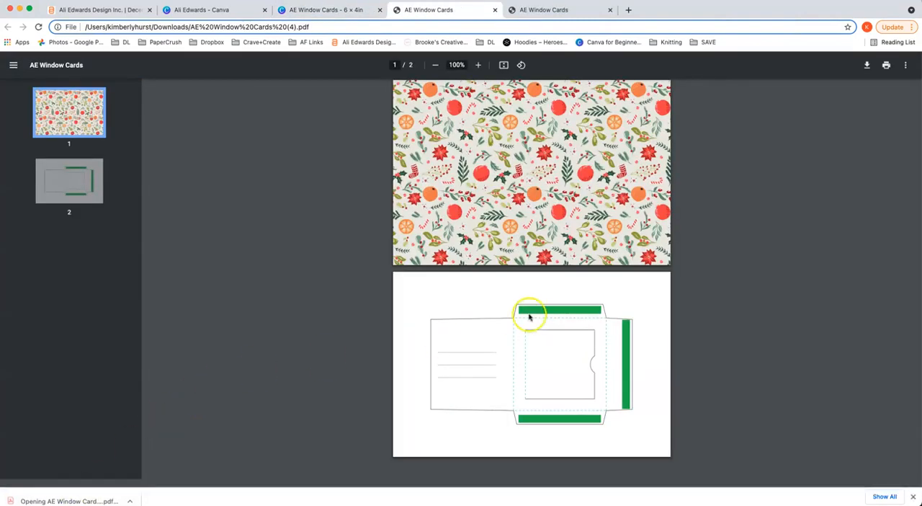